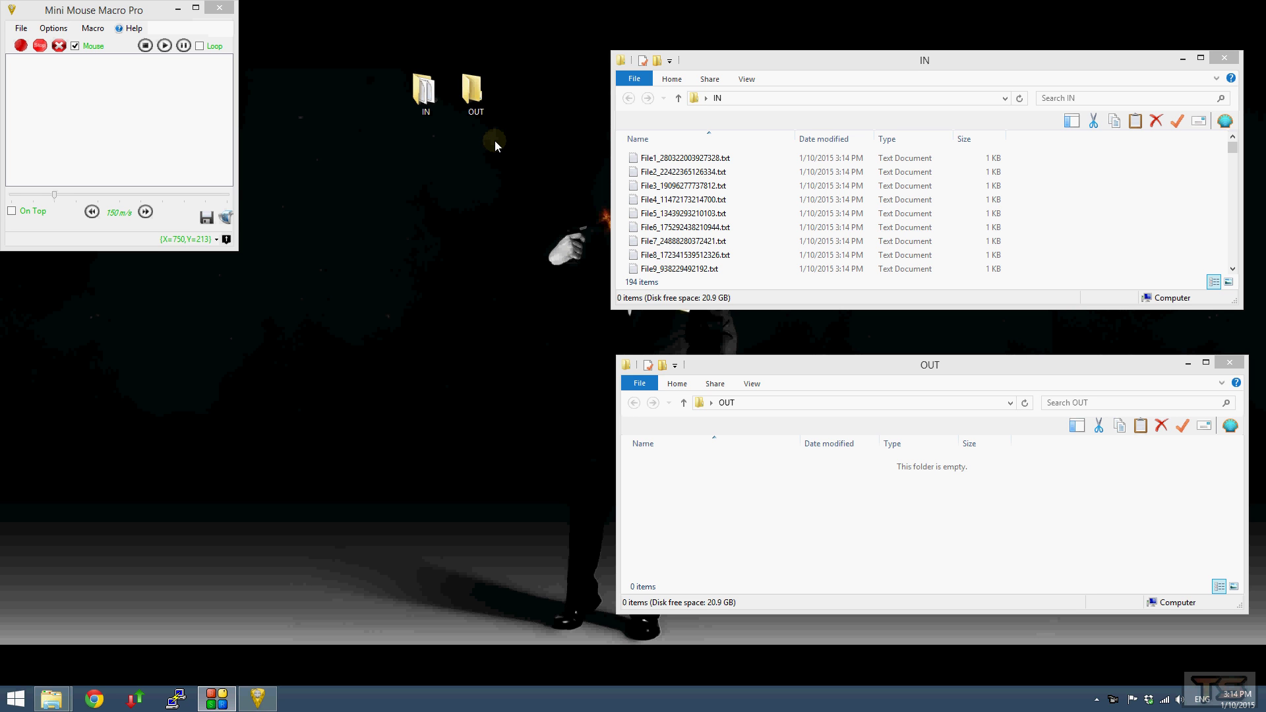
Select File1 in IN, then tick Hide Menu and Hide Bottom Panel in Options.
left_click(752, 163)
right_click(106, 91)
left_click(162, 135)
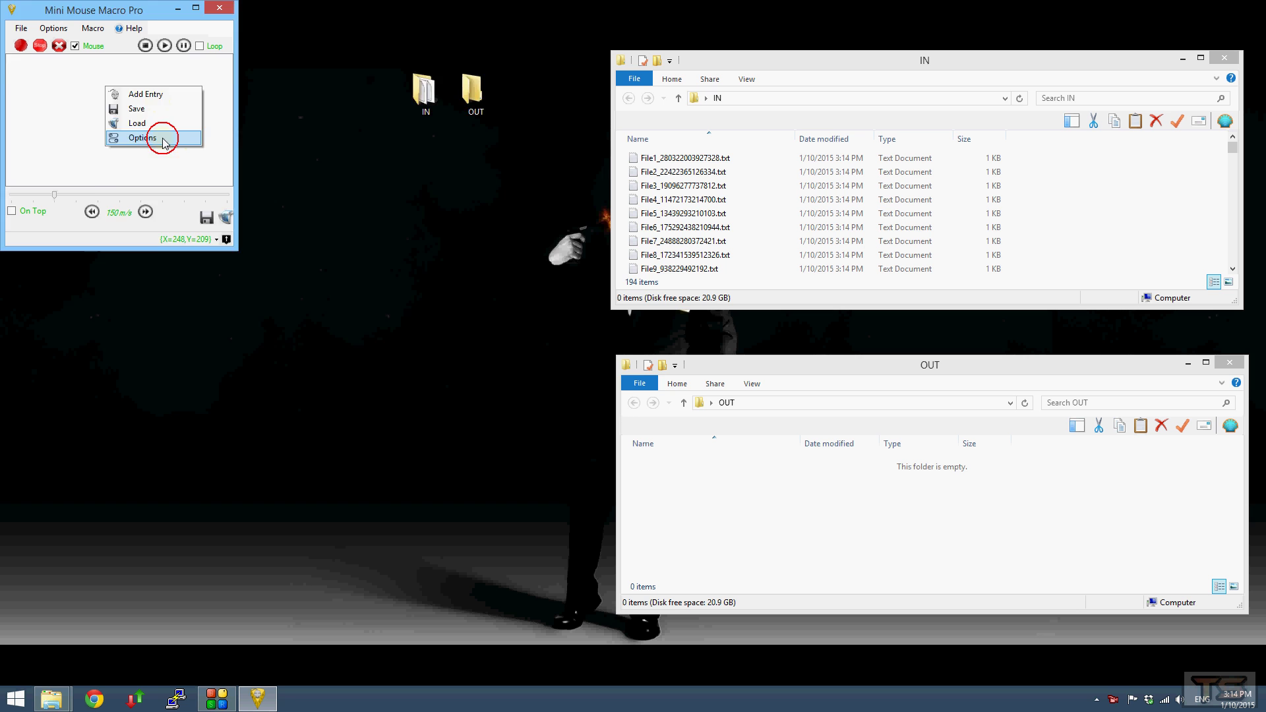
left_click(335, 137)
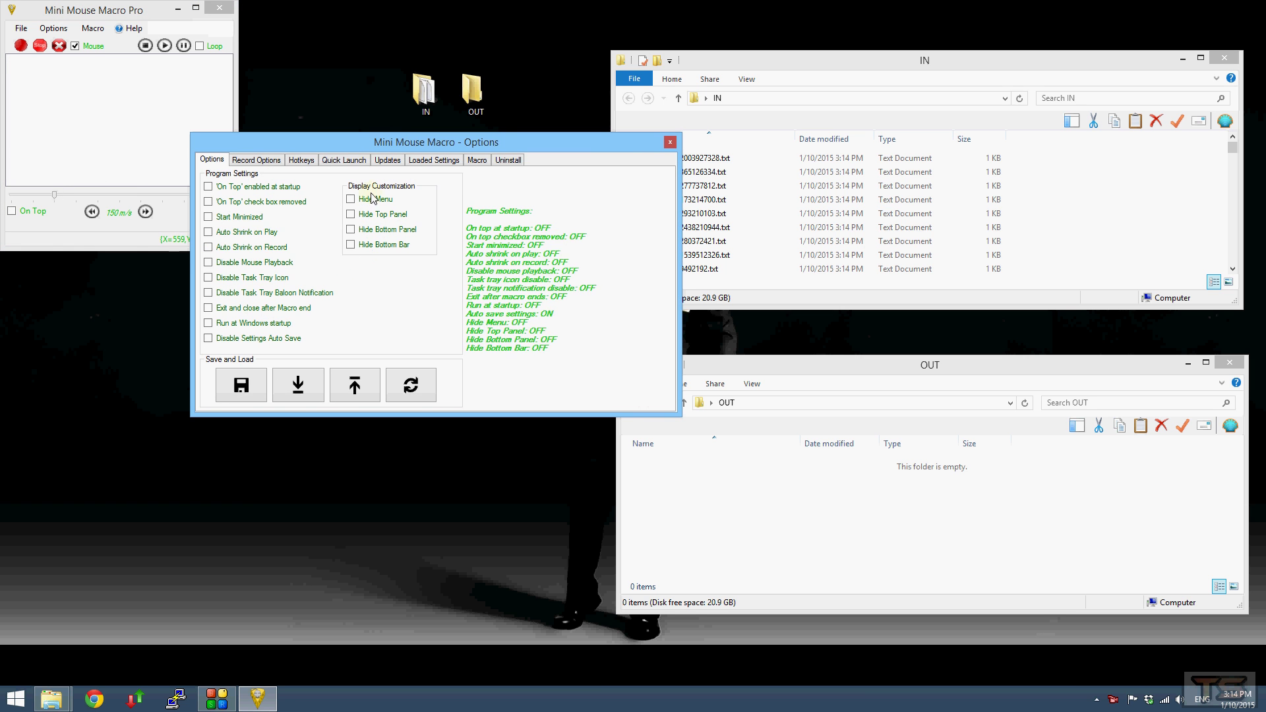
left_click(378, 201)
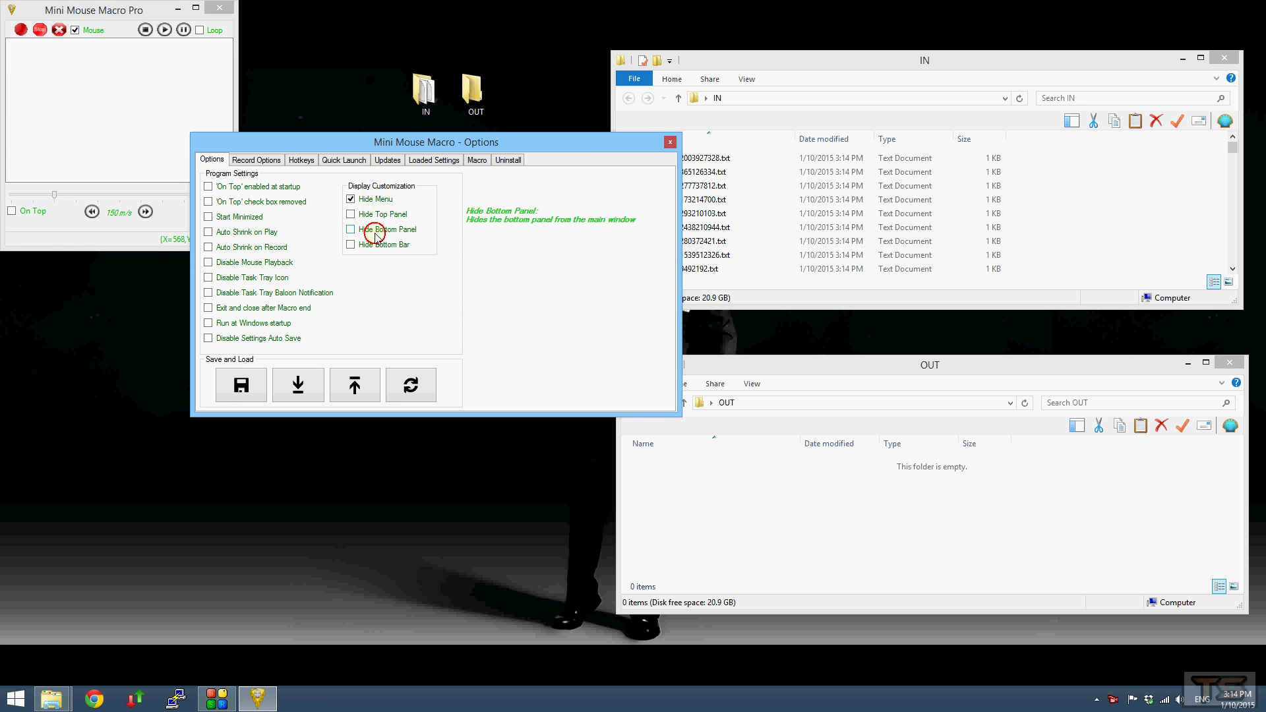
left_click(374, 231)
left_click(670, 143)
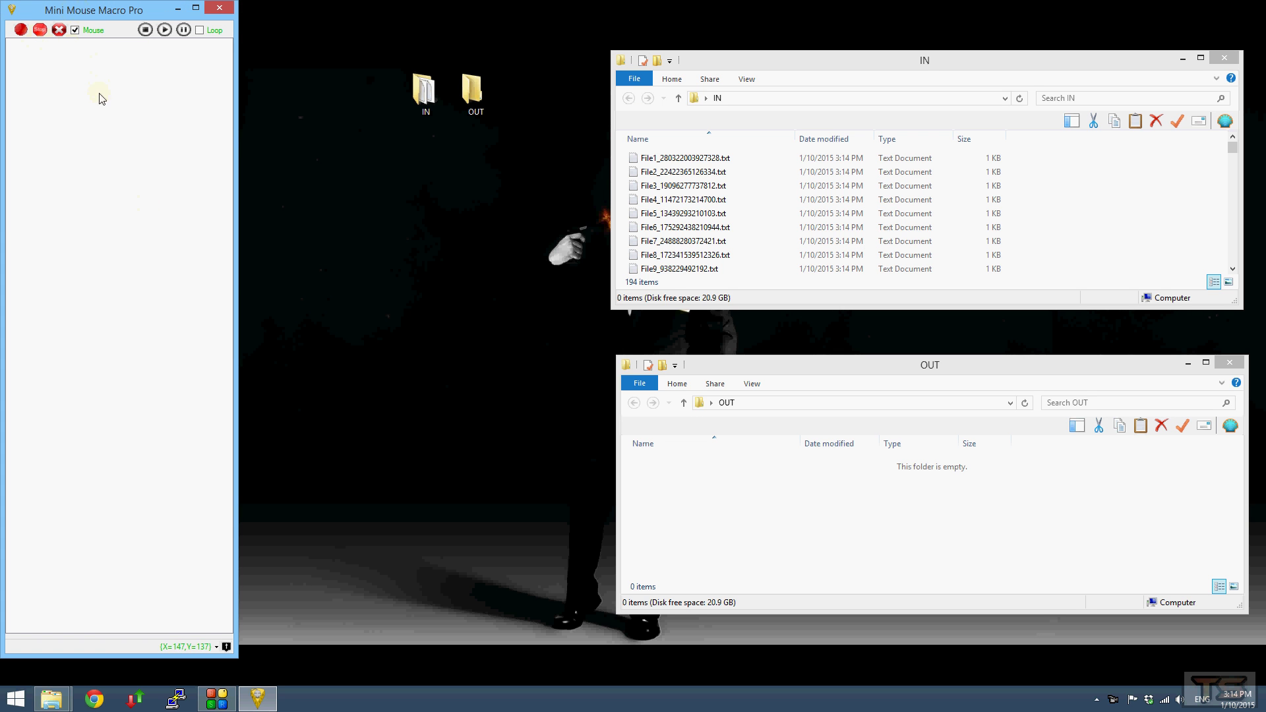
Reopen Options to review the Hotkeys tab assignments, then close it.
right_click(98, 95)
left_click(138, 146)
left_click(196, 111)
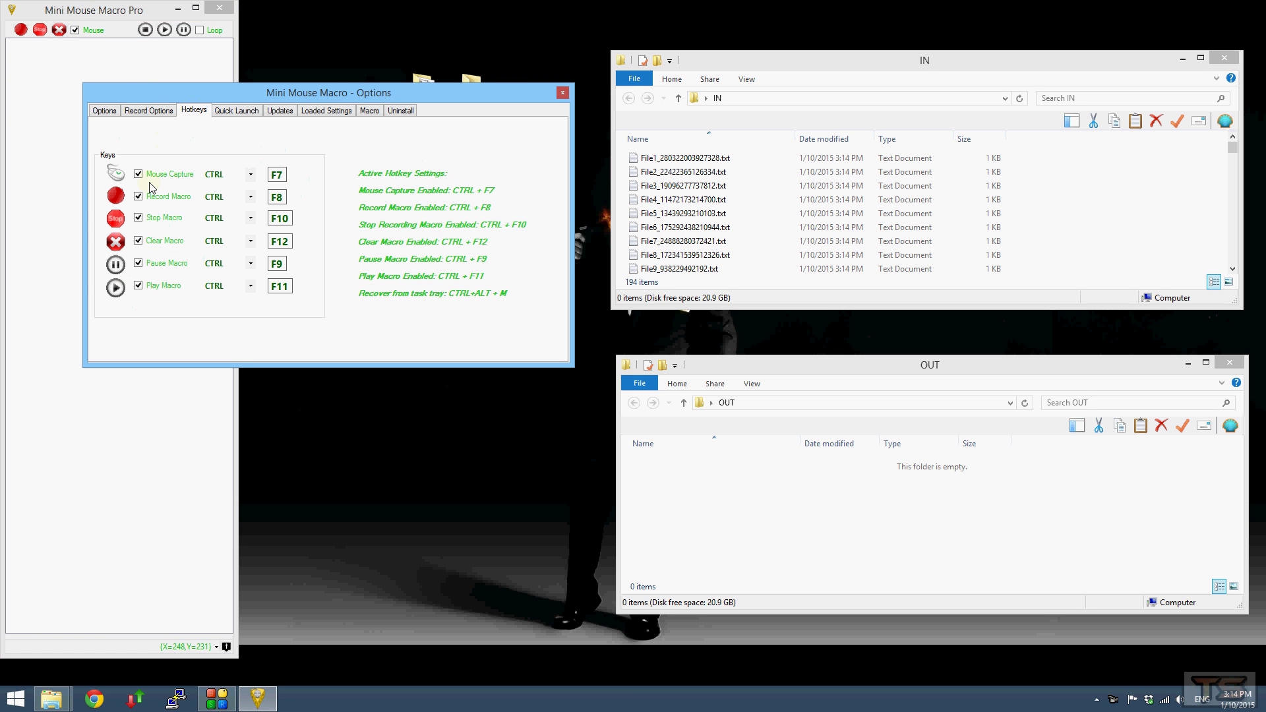
left_click(562, 93)
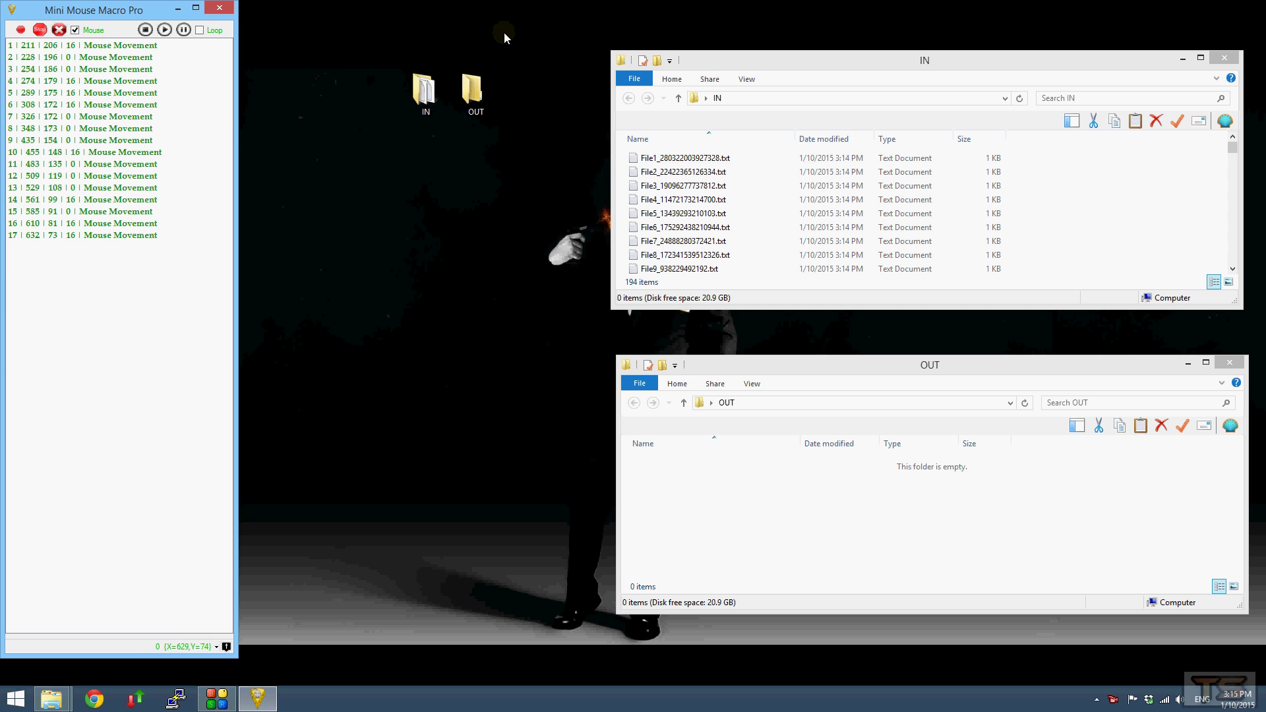
Drag File1 from IN to OUT, prefix its timestamp with 'Complete ', save and exit.
left_click(764, 158)
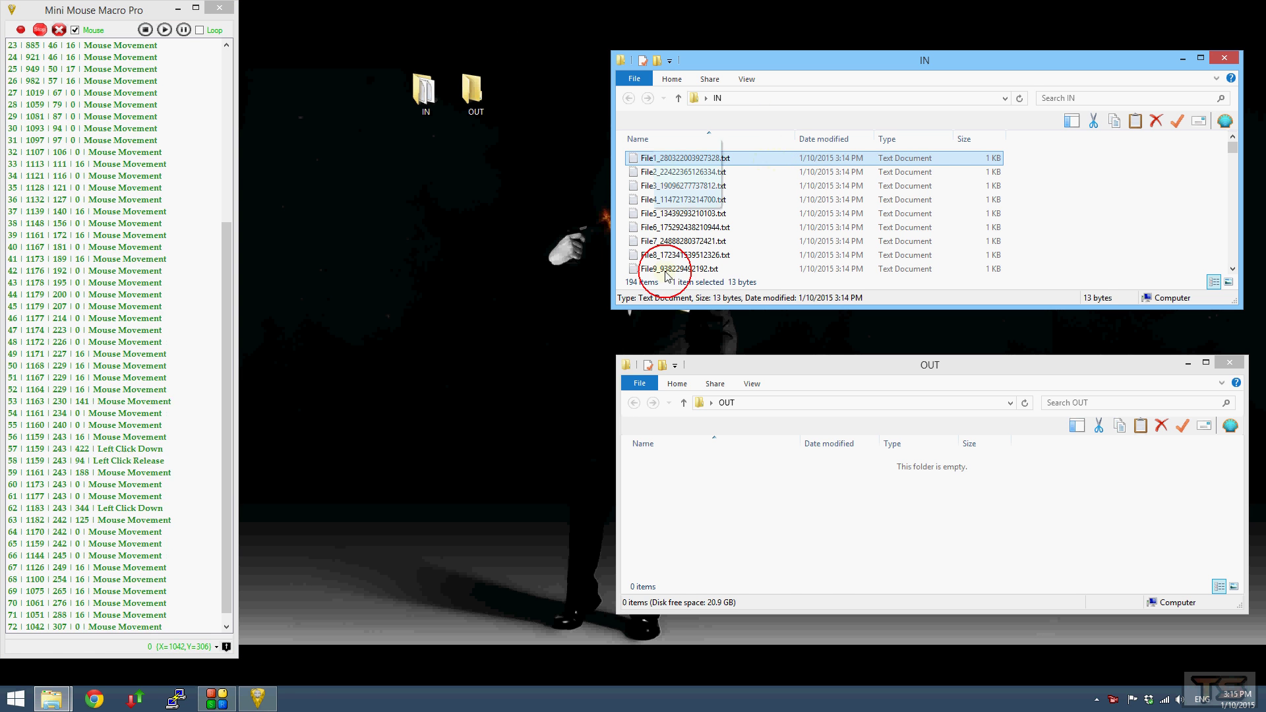
left_click_drag(780, 166, 781, 535)
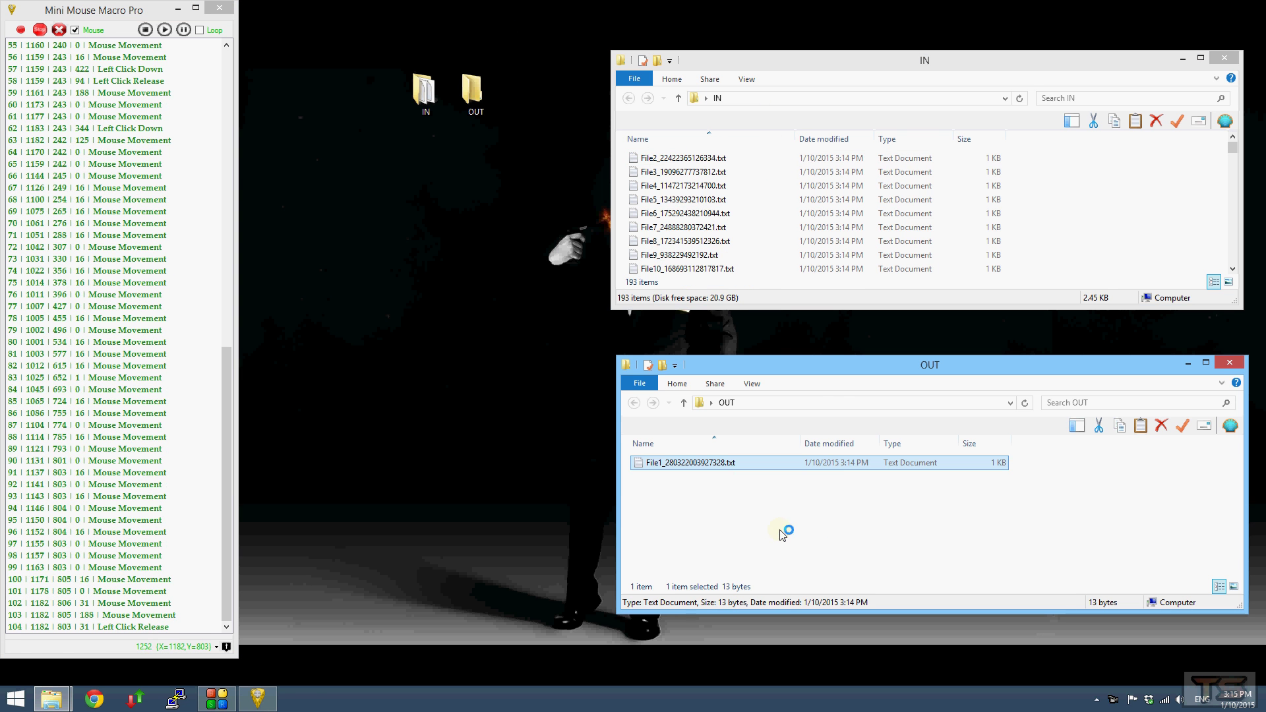
key("Return")
type("C")
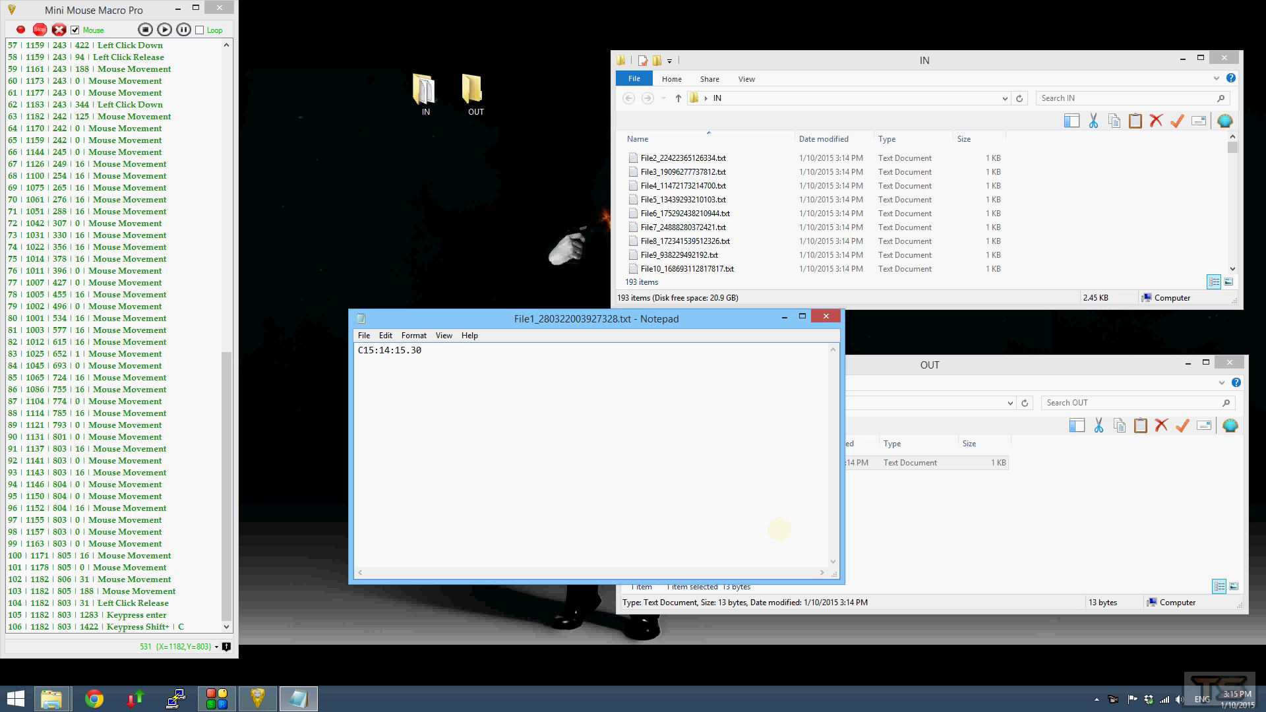
type("omplete")
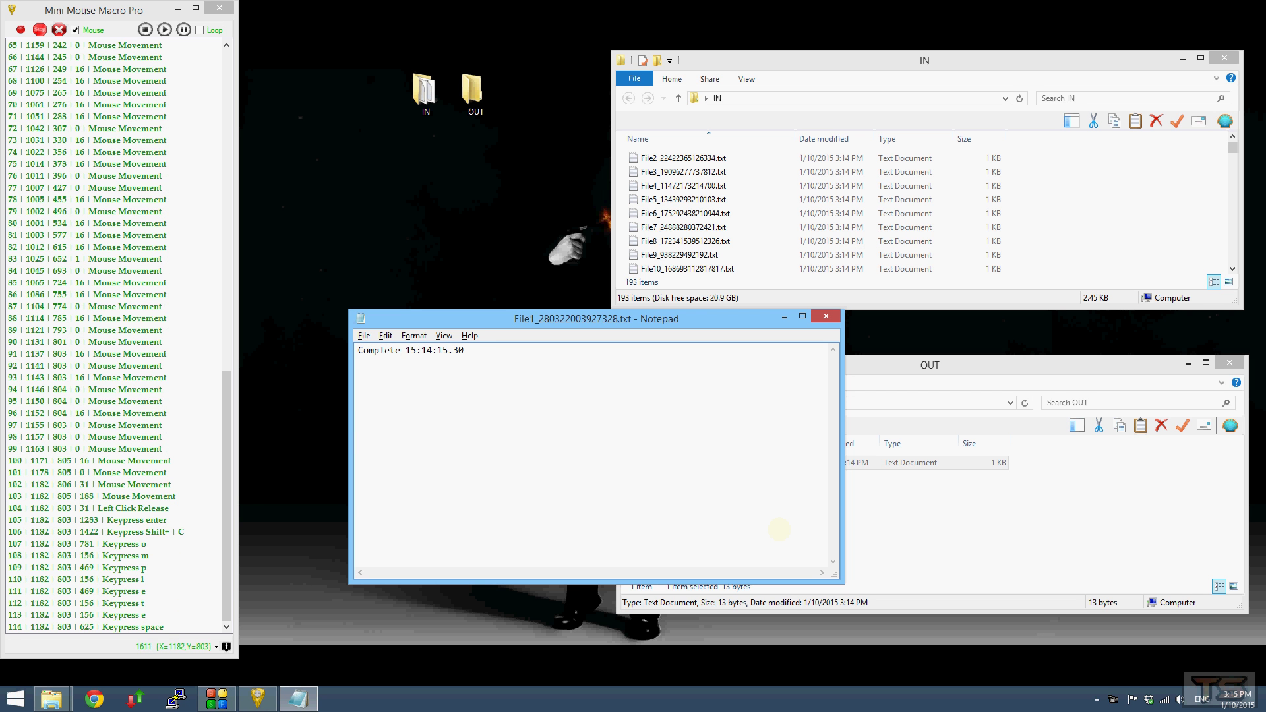
key("alt+f")
key("s")
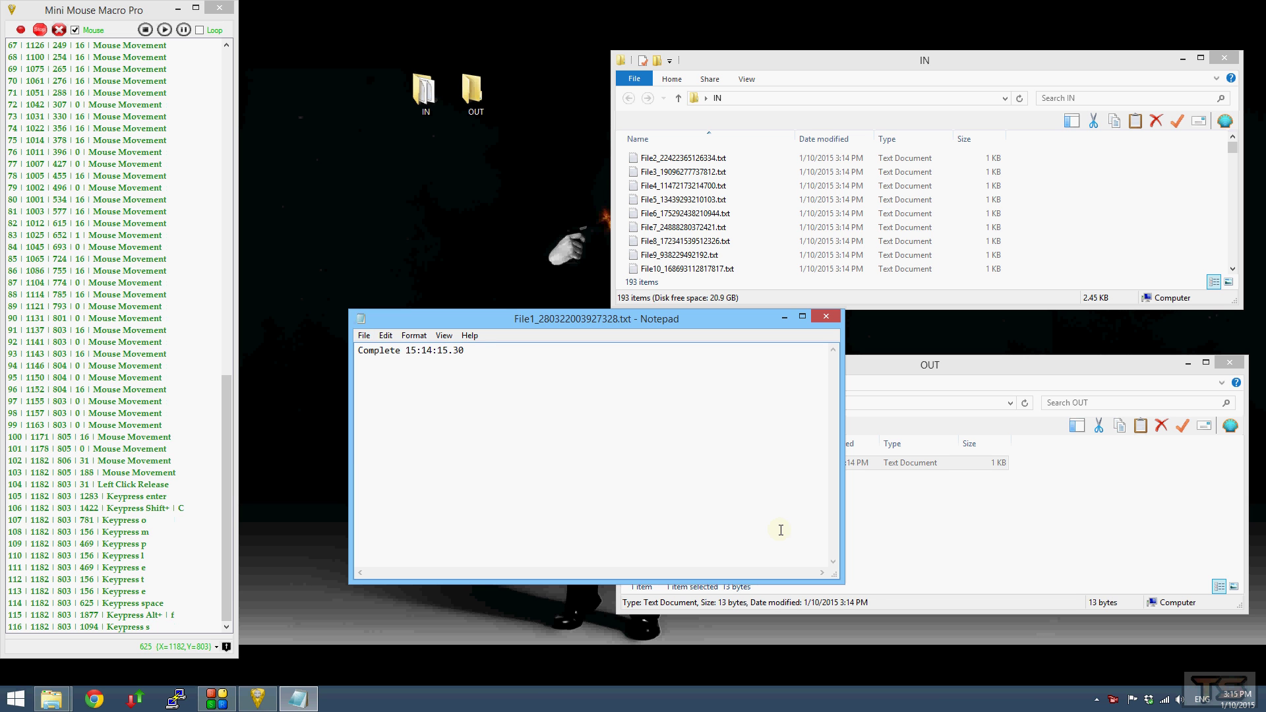
key("alt+f")
key("x")
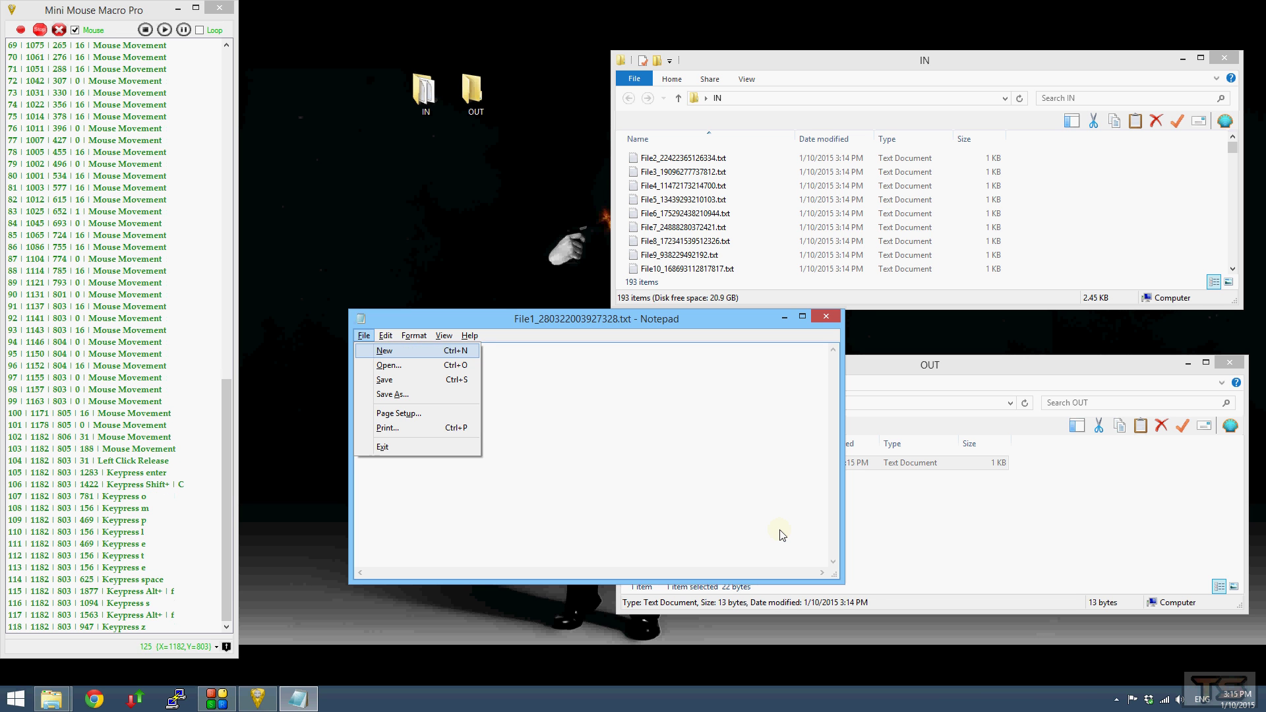
key("x")
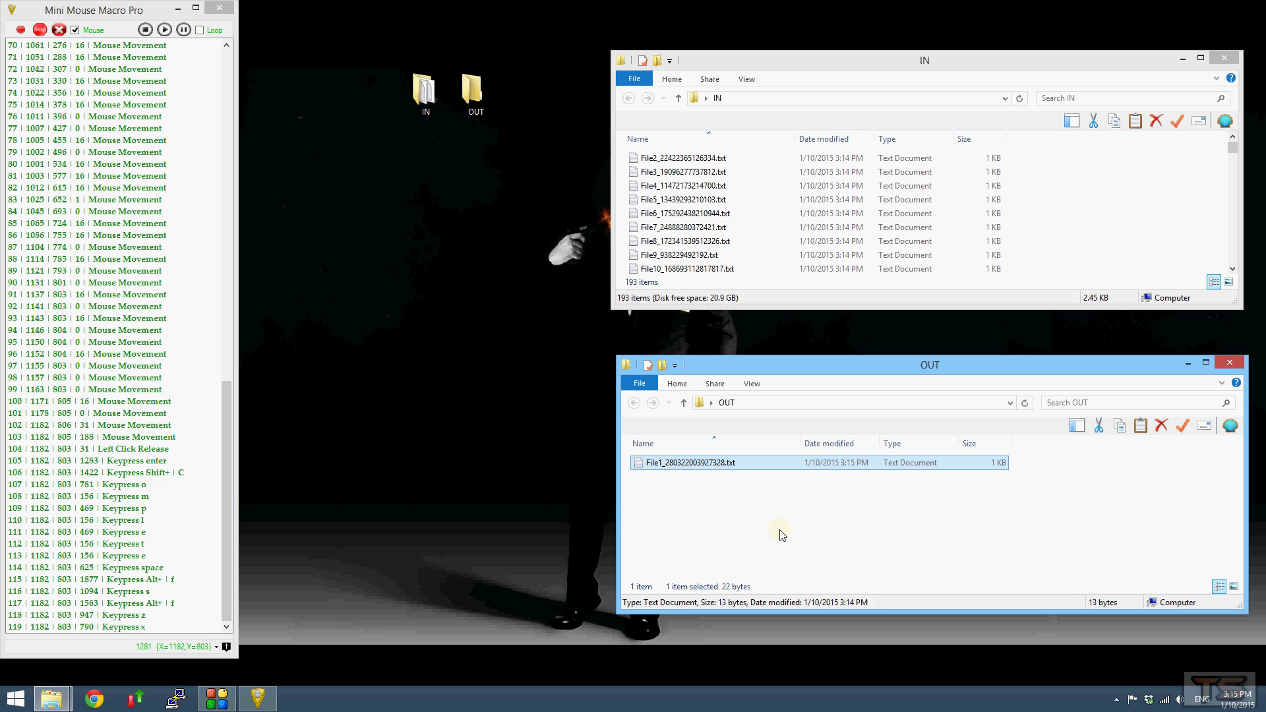
Deselect the OUT file and delete the 'Keypress z' entry at row 118.
left_click(778, 528)
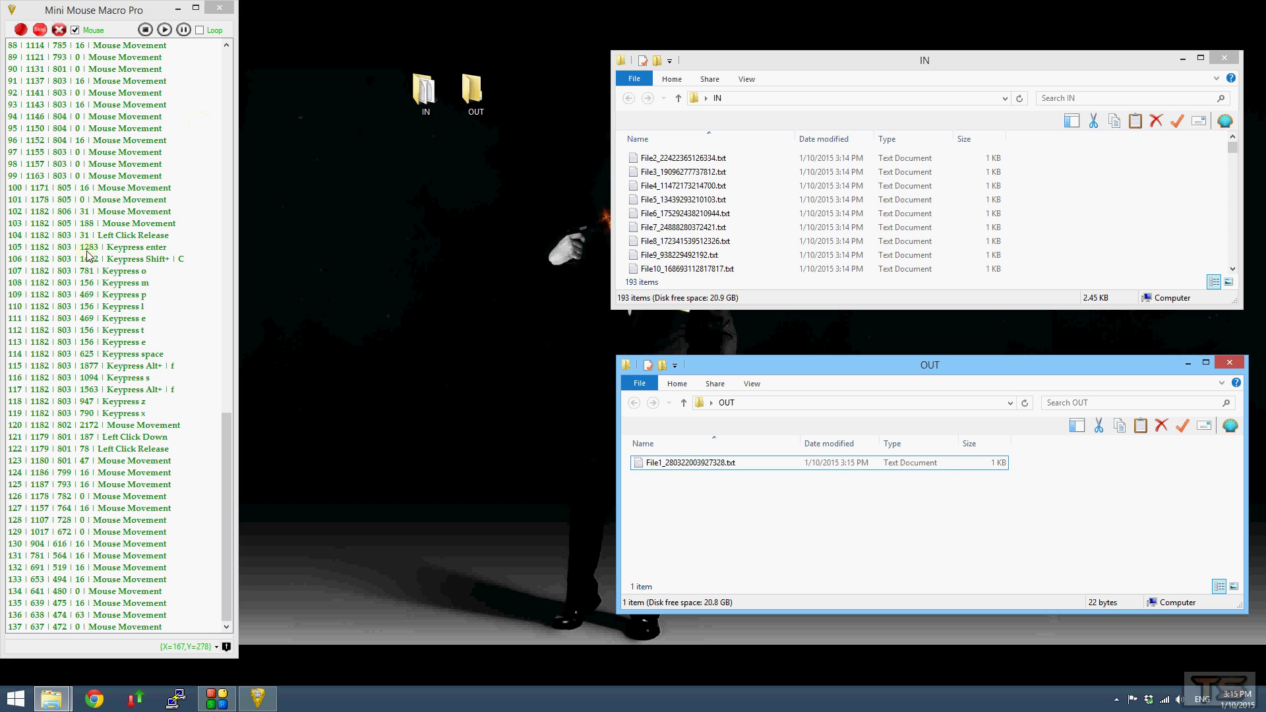
left_click(119, 406)
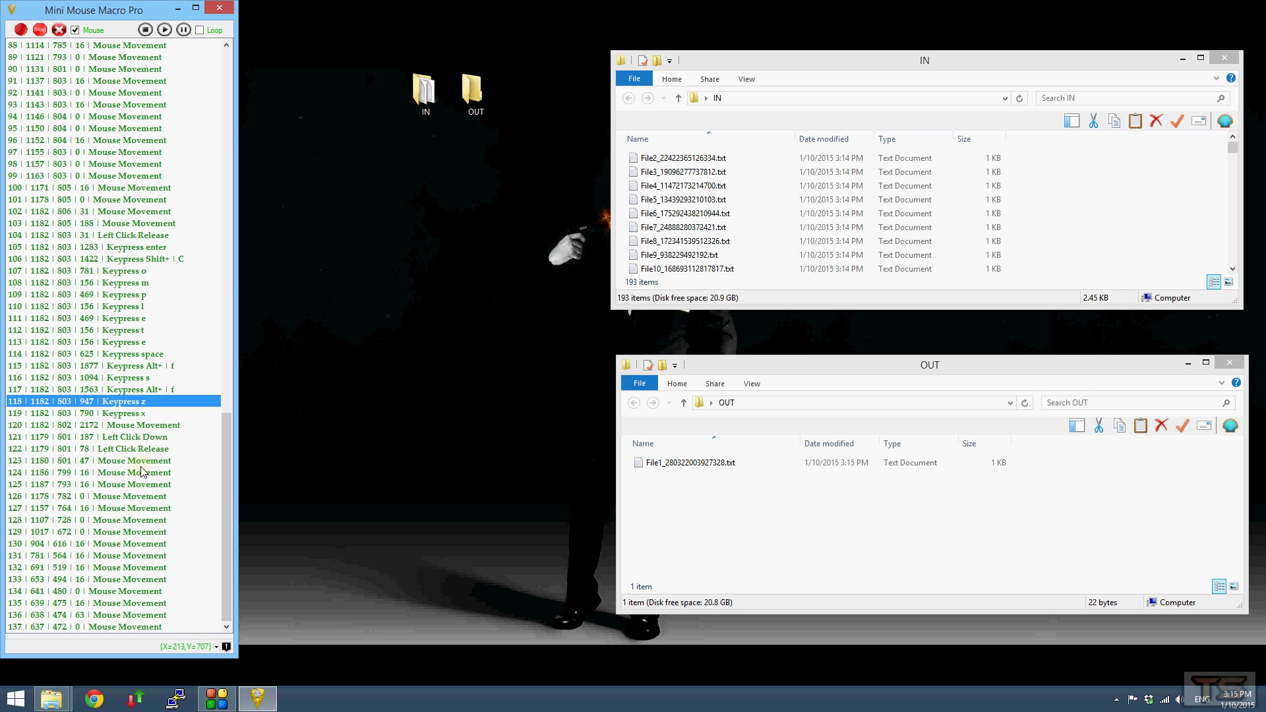
key("Delete")
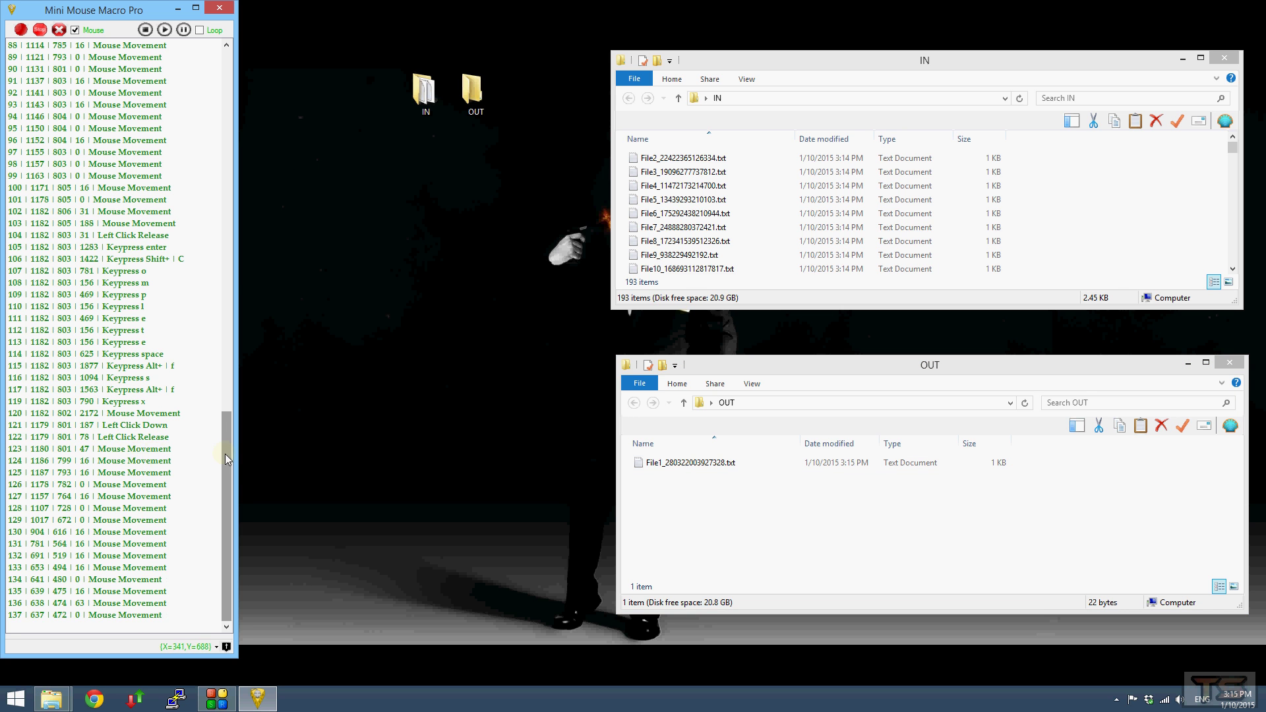
mouse_move(225, 454)
left_mouse_down()
mouse_move(235, 51)
mouse_move(176, 591)
left_mouse_up()
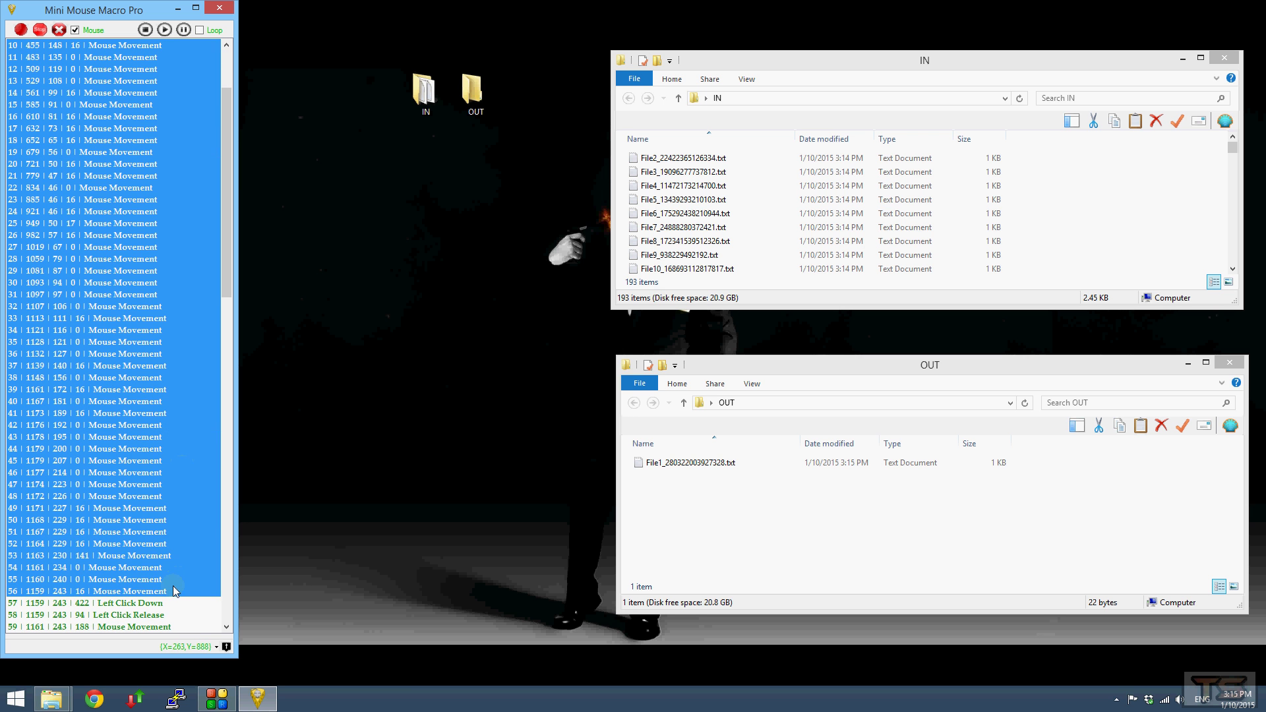
Set the first selected mouse-movement entries' delay to 0 with Mass Change.
right_click(94, 191)
mouse_move(155, 242)
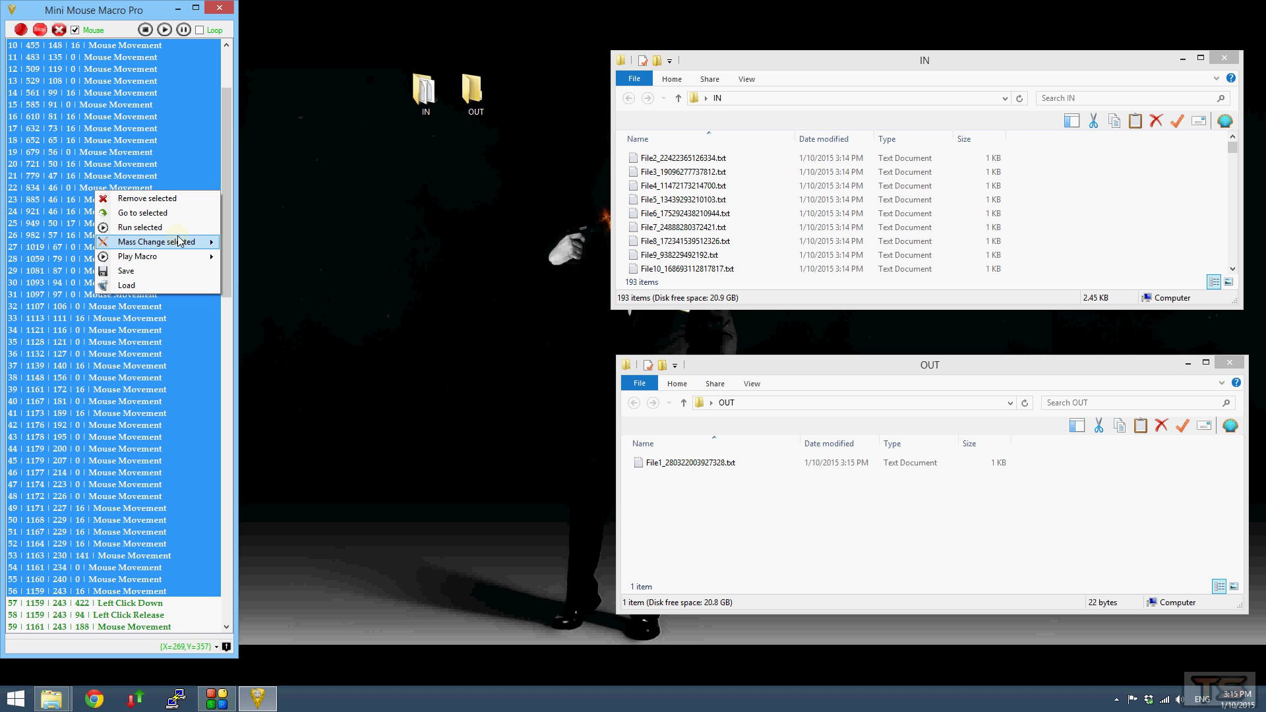
left_click(260, 273)
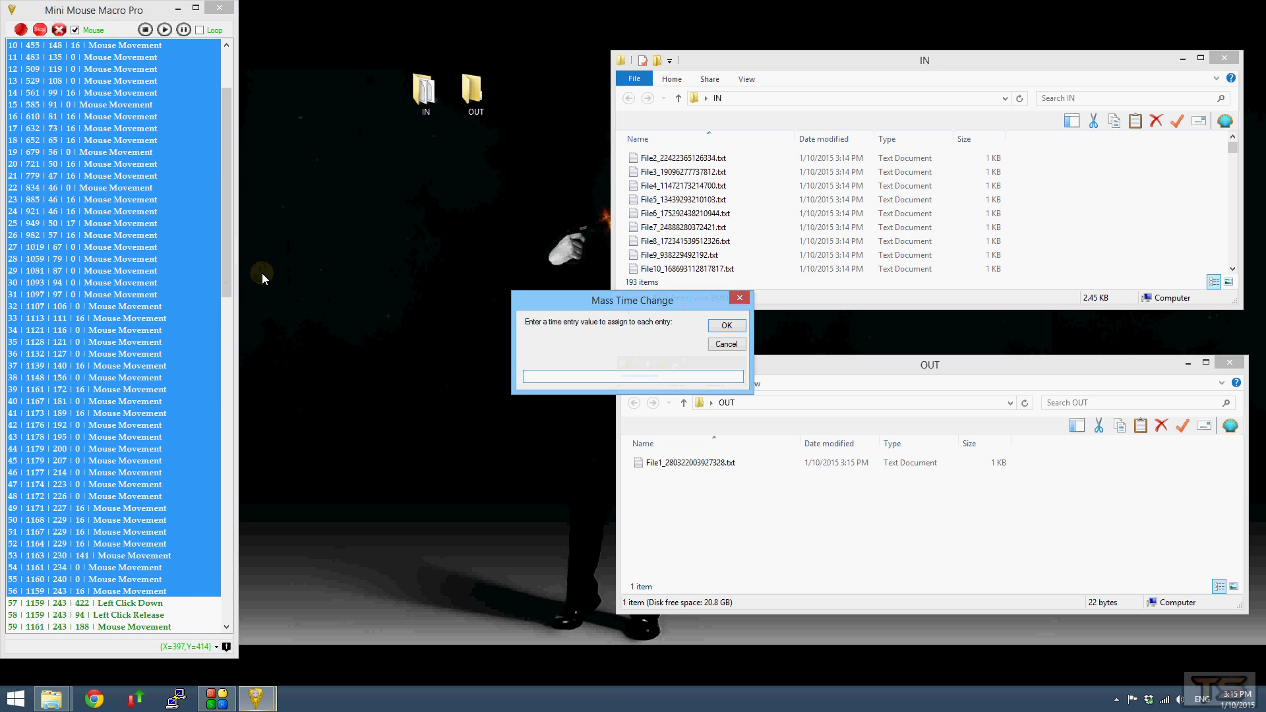
type("0")
key("Return")
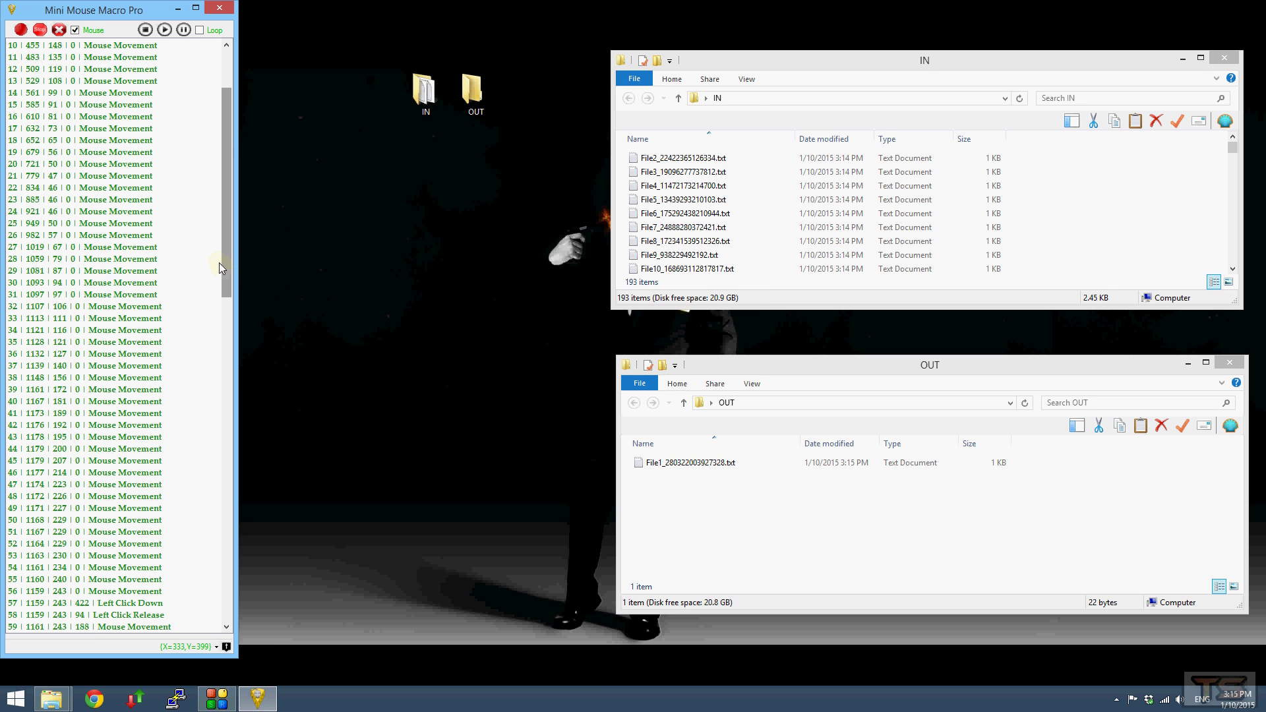
scroll(217, 268, "down", 5)
scroll(213, 269, "down", 5)
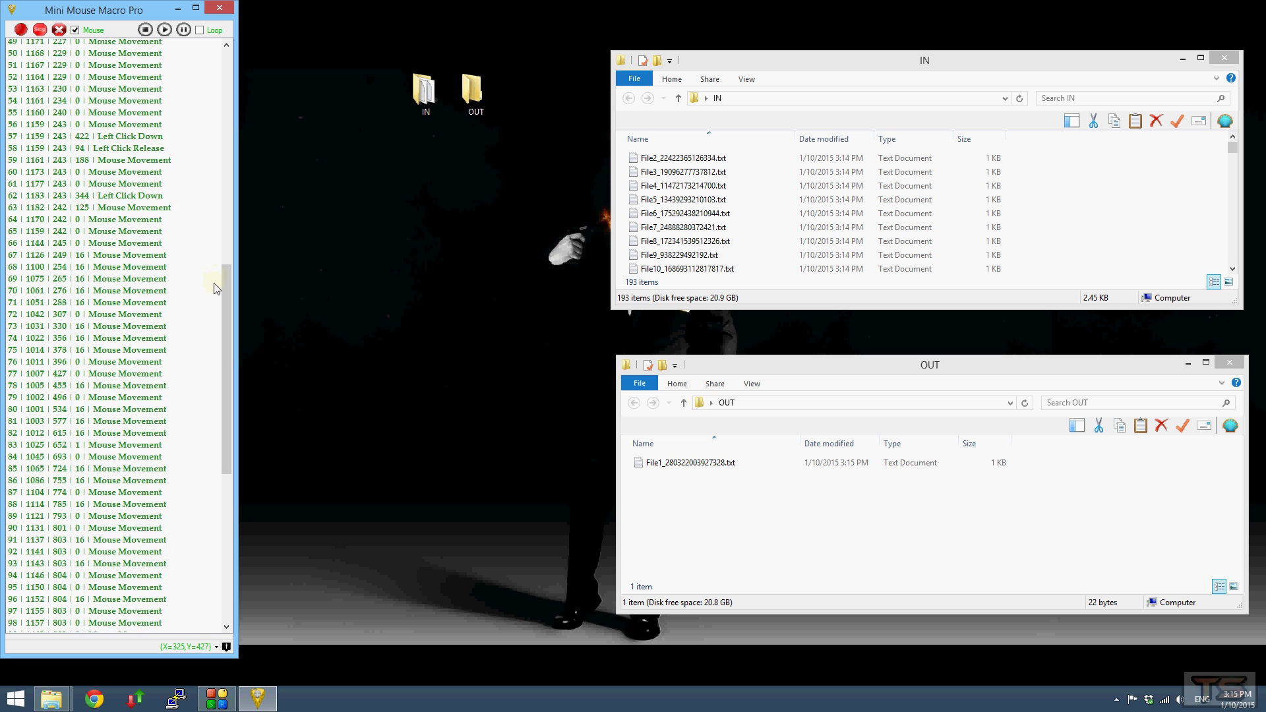
scroll(209, 269, "down", 4)
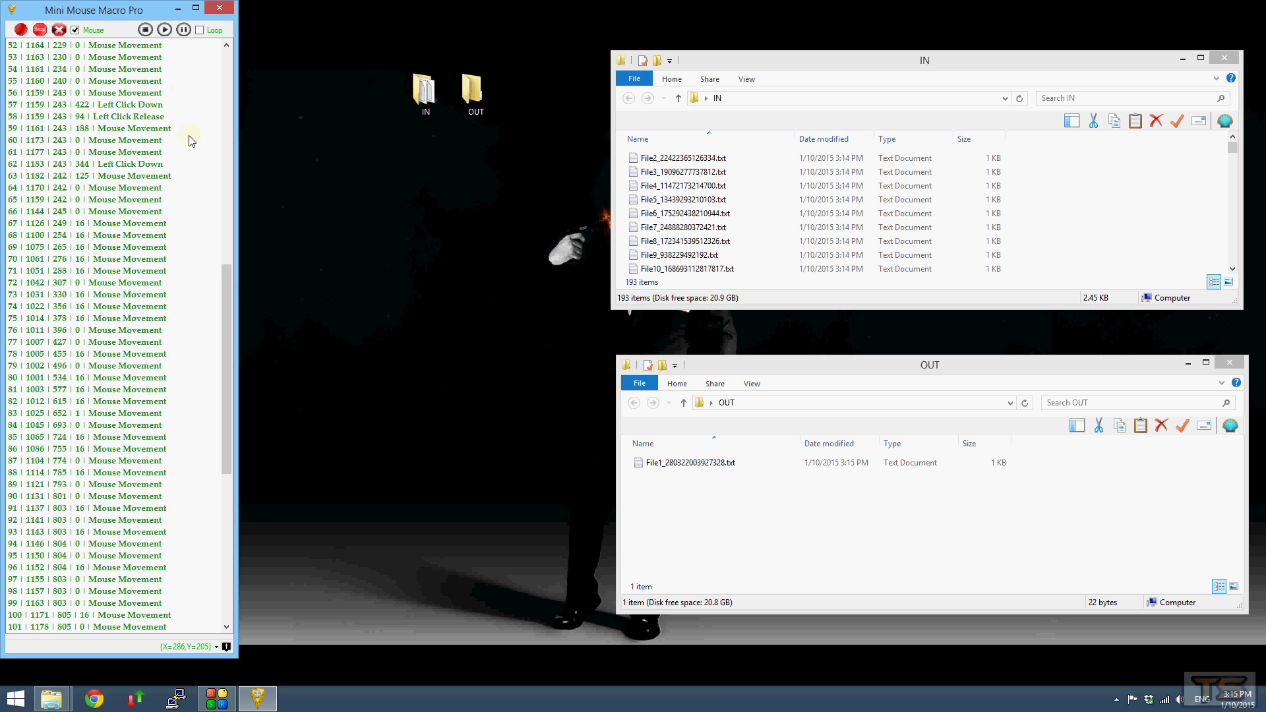
Zero the delay of entries 60–79, then select the typed keystroke entries.
left_click_drag(188, 141, 199, 371)
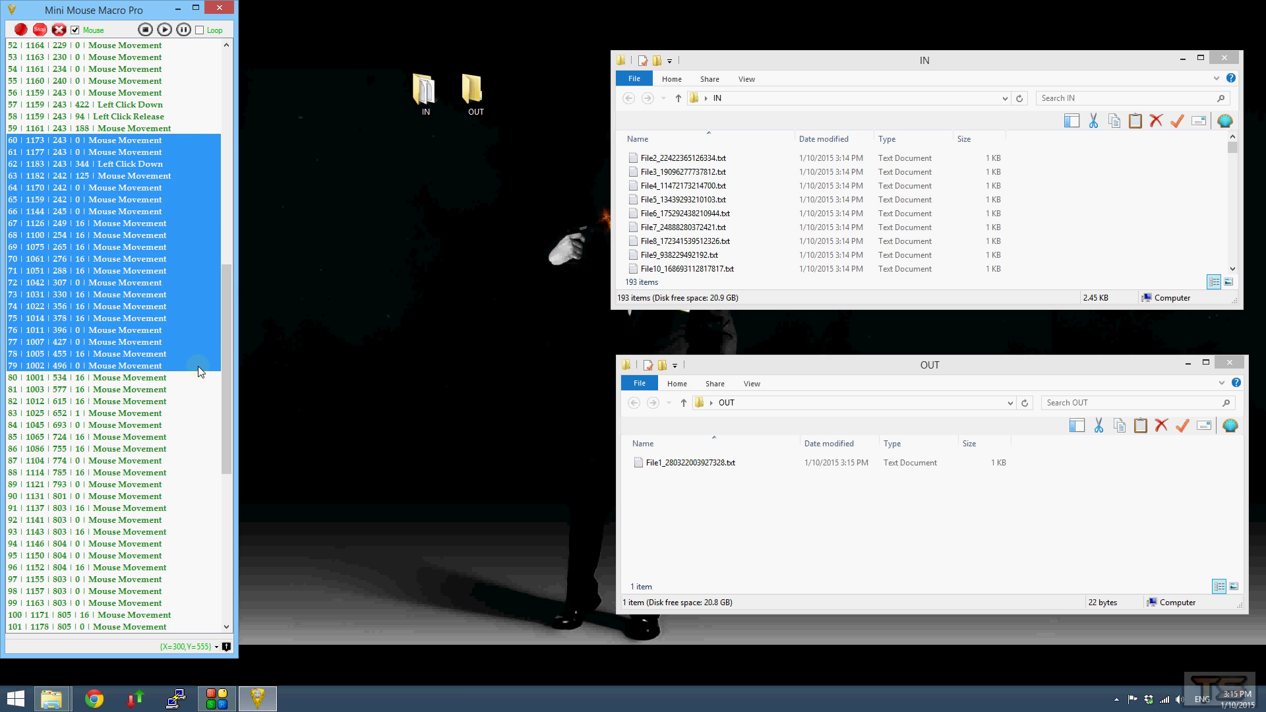
left_click_drag(196, 181, 169, 531)
scroll(170, 477, "down", 3)
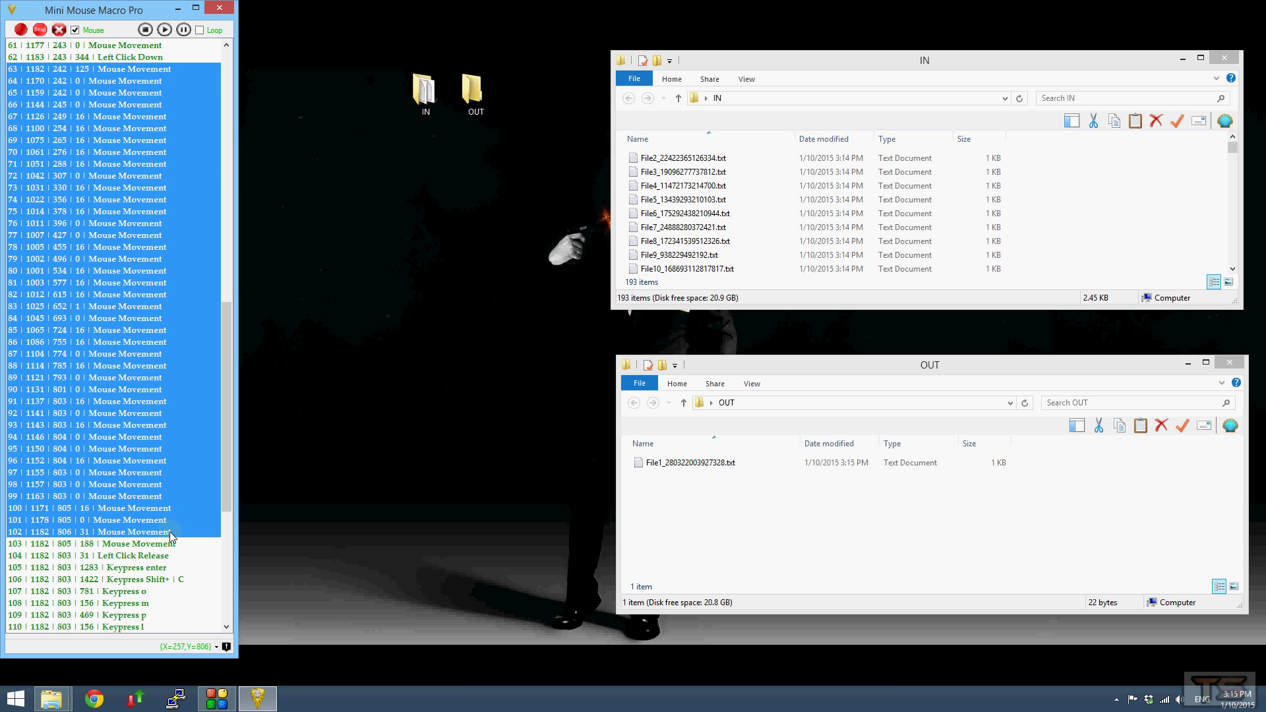
right_click(136, 392)
mouse_move(196, 441)
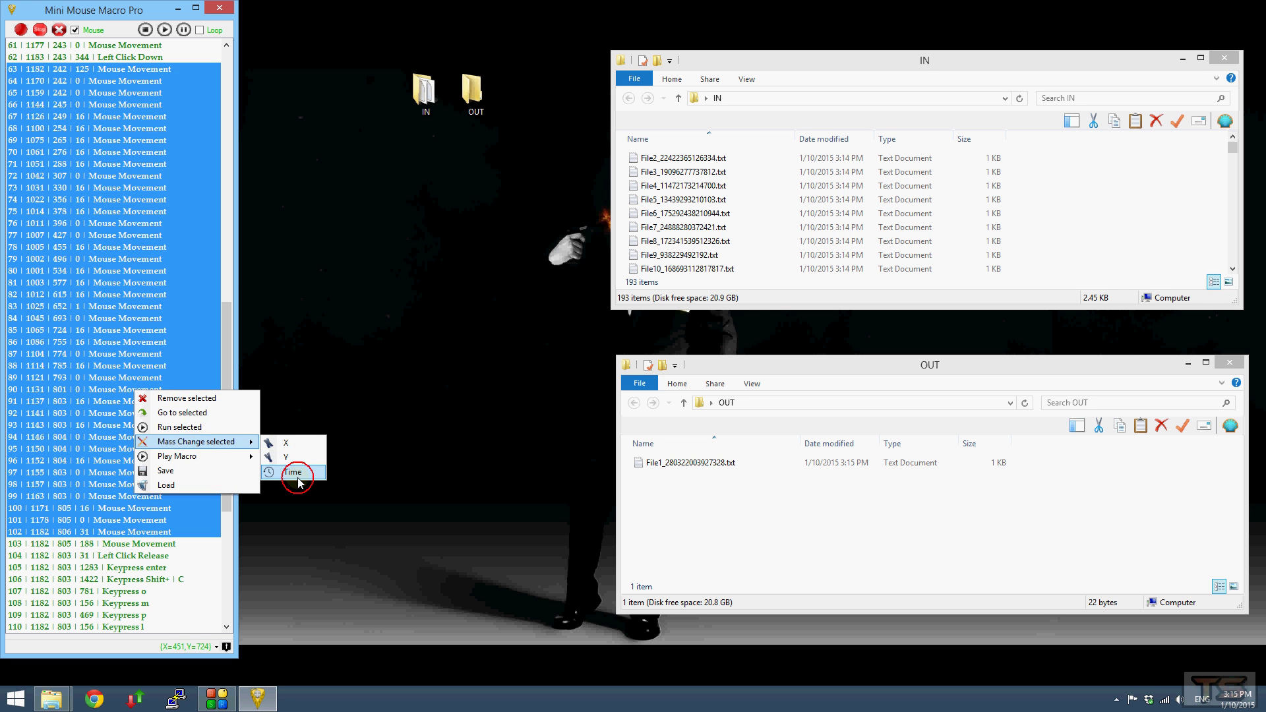
left_click(299, 473)
type("0")
key("Return")
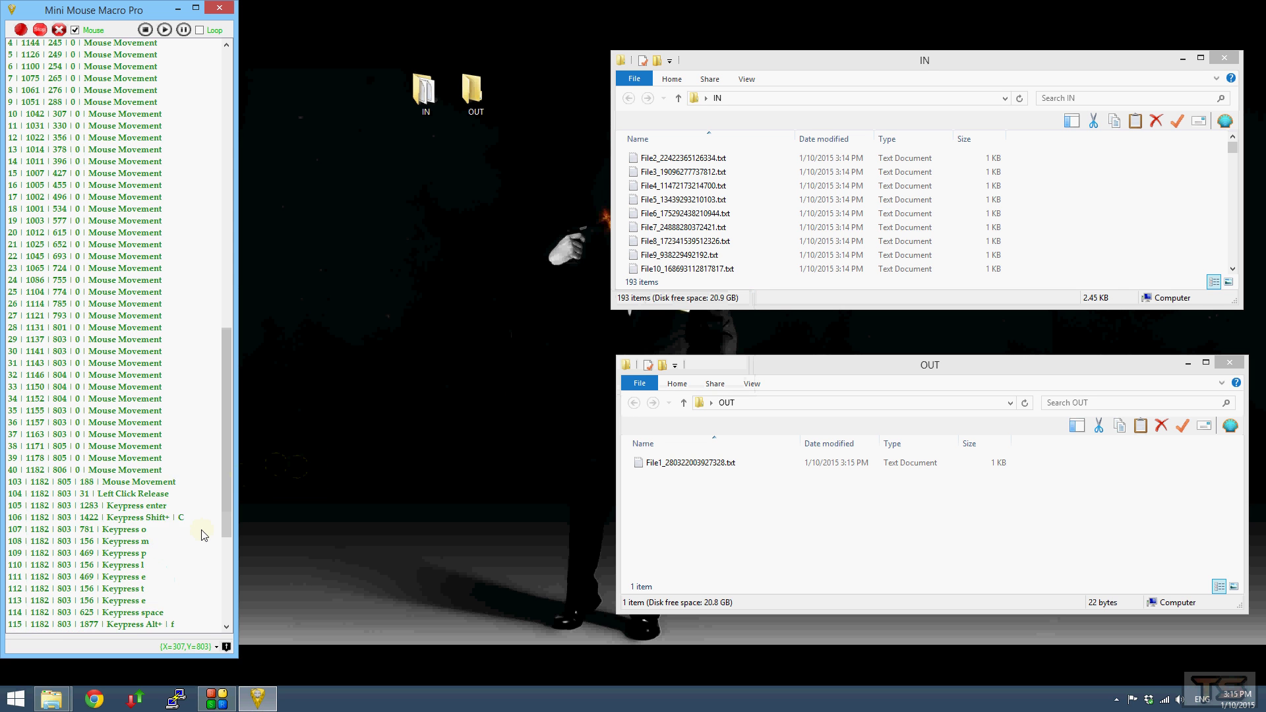
scroll(204, 478, "down", 2)
left_click_drag(206, 471, 188, 603)
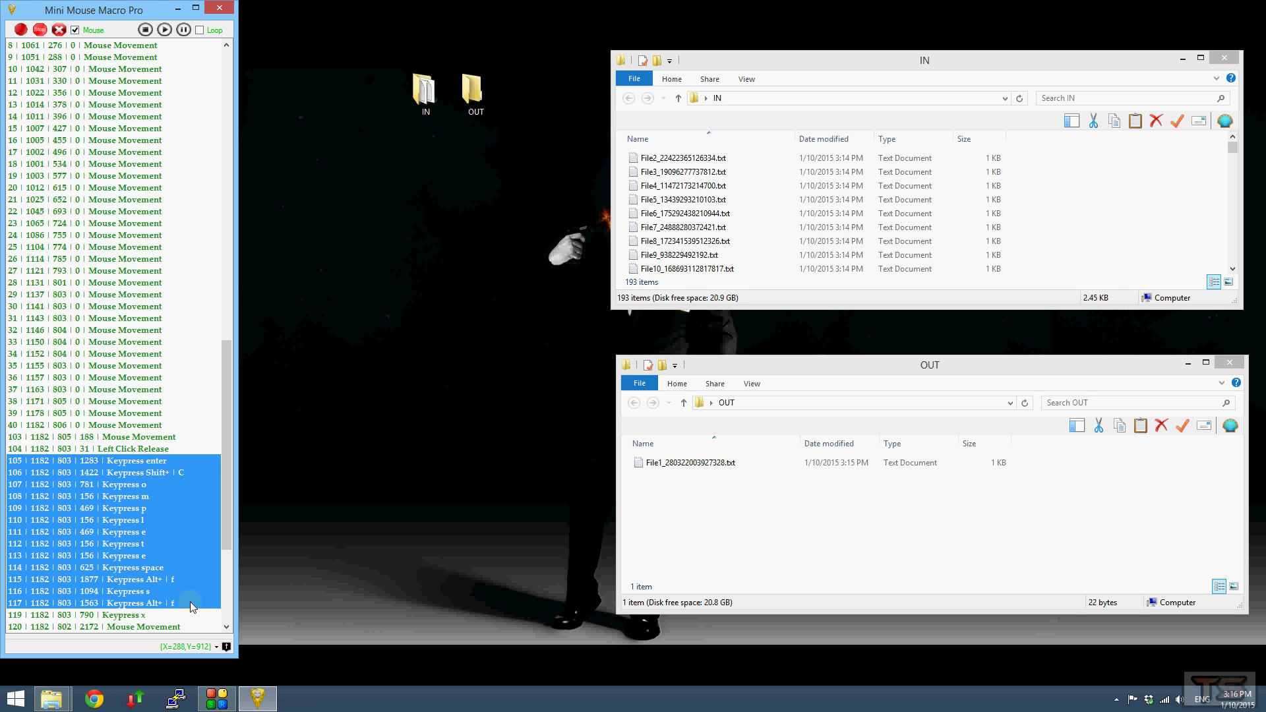
Mass-change the selected keypress entries to a delay of 150.
right_click(174, 518)
mouse_move(238, 569)
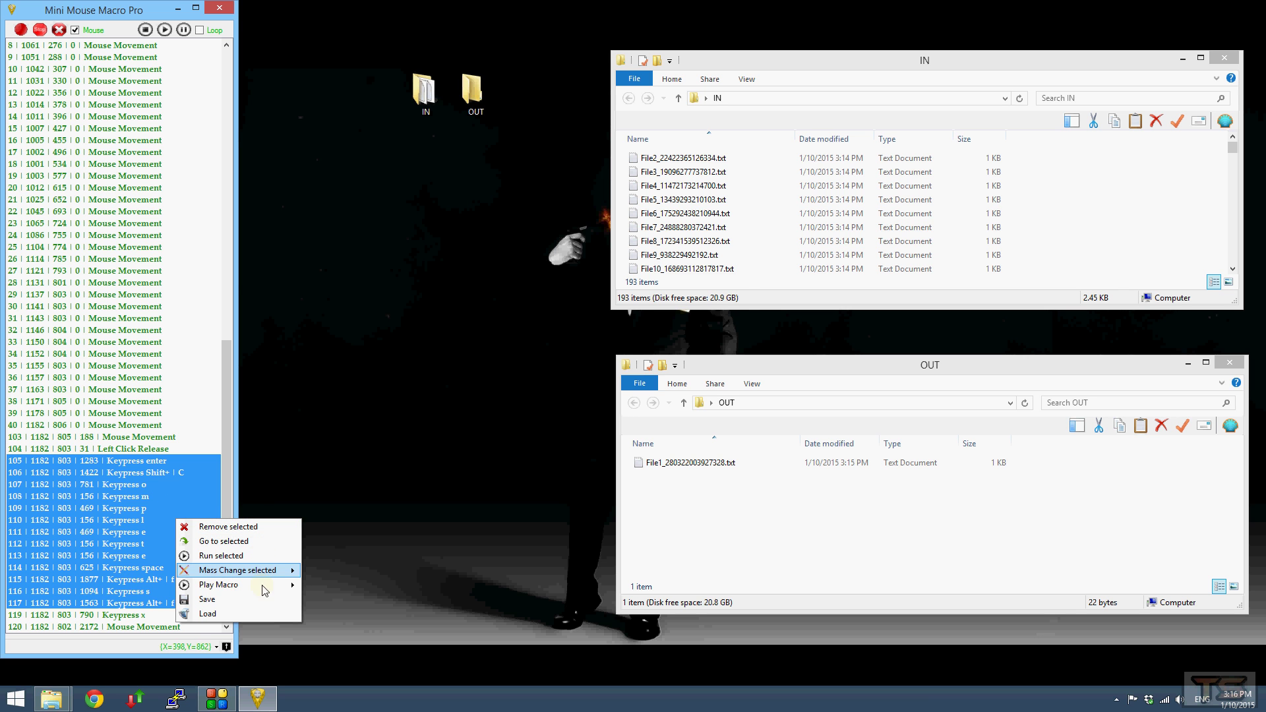
left_click(337, 594)
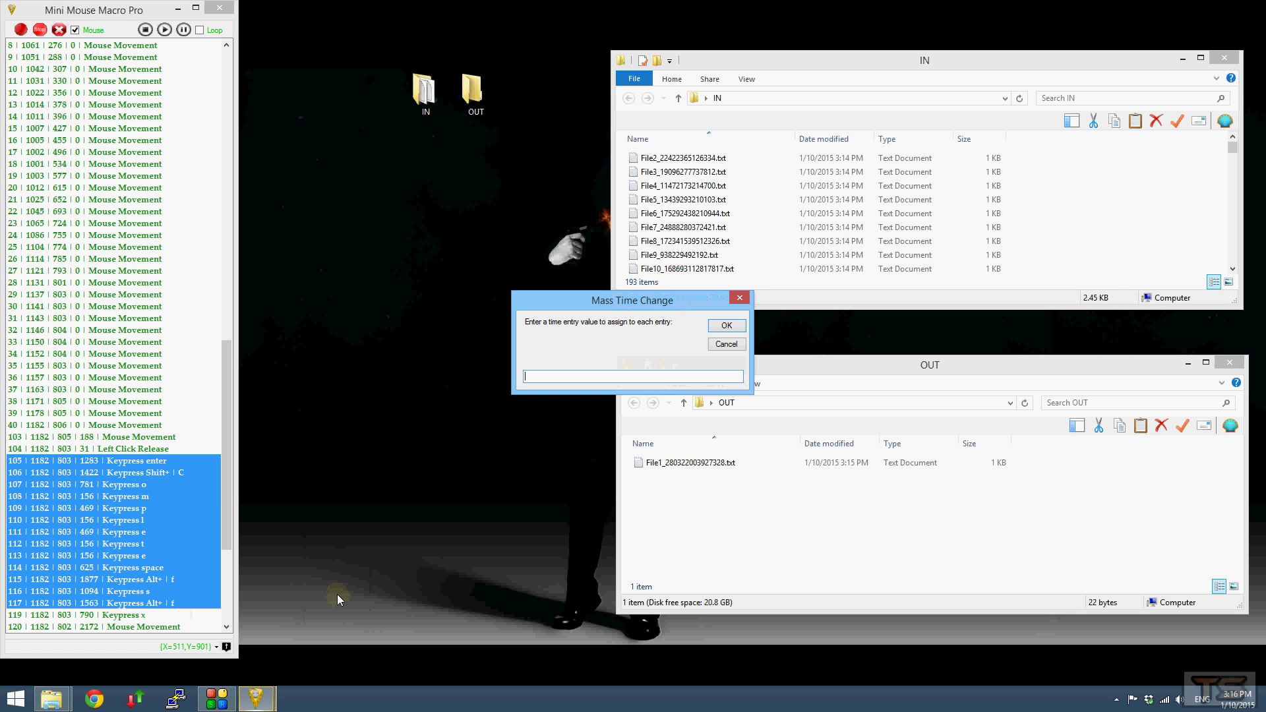
type("150")
left_click(726, 327)
scroll(176, 492, "down", 3)
scroll(205, 467, "down", 2)
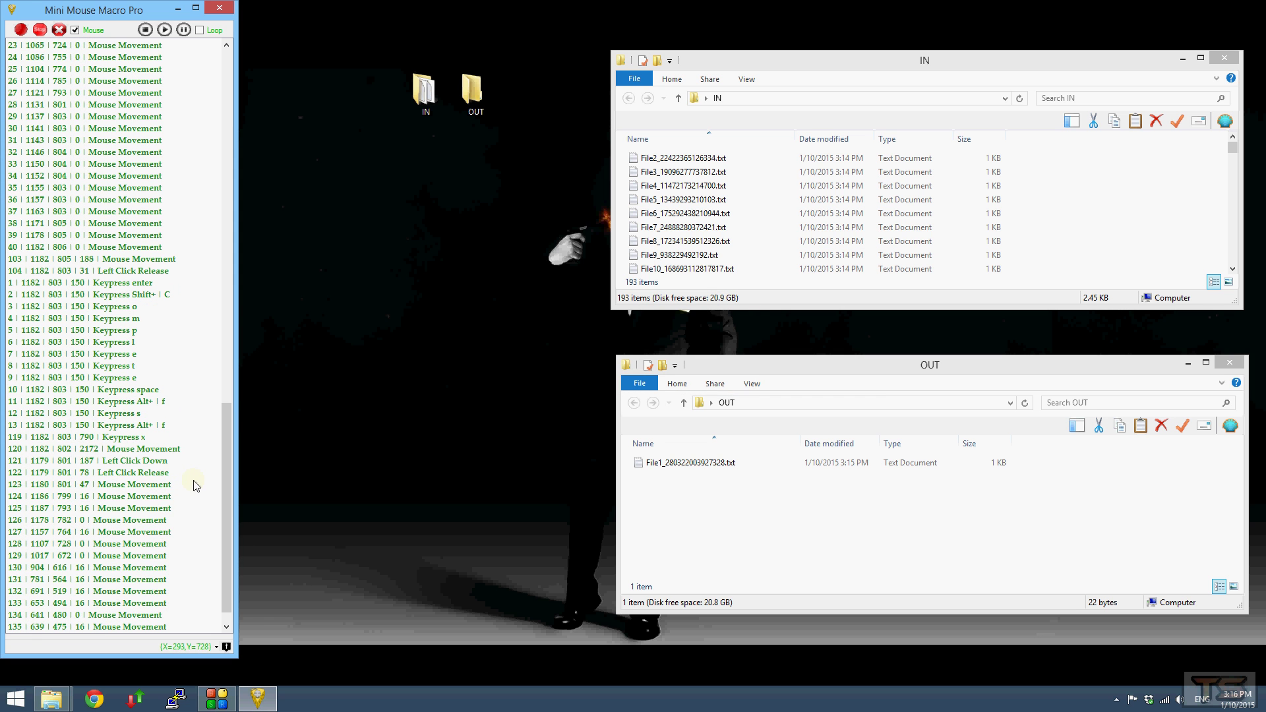
left_click_drag(193, 486, 148, 630)
Zero the delay of rows 123–137, then play the macro to move File2 into OUT.
right_click(123, 527)
mouse_move(184, 576)
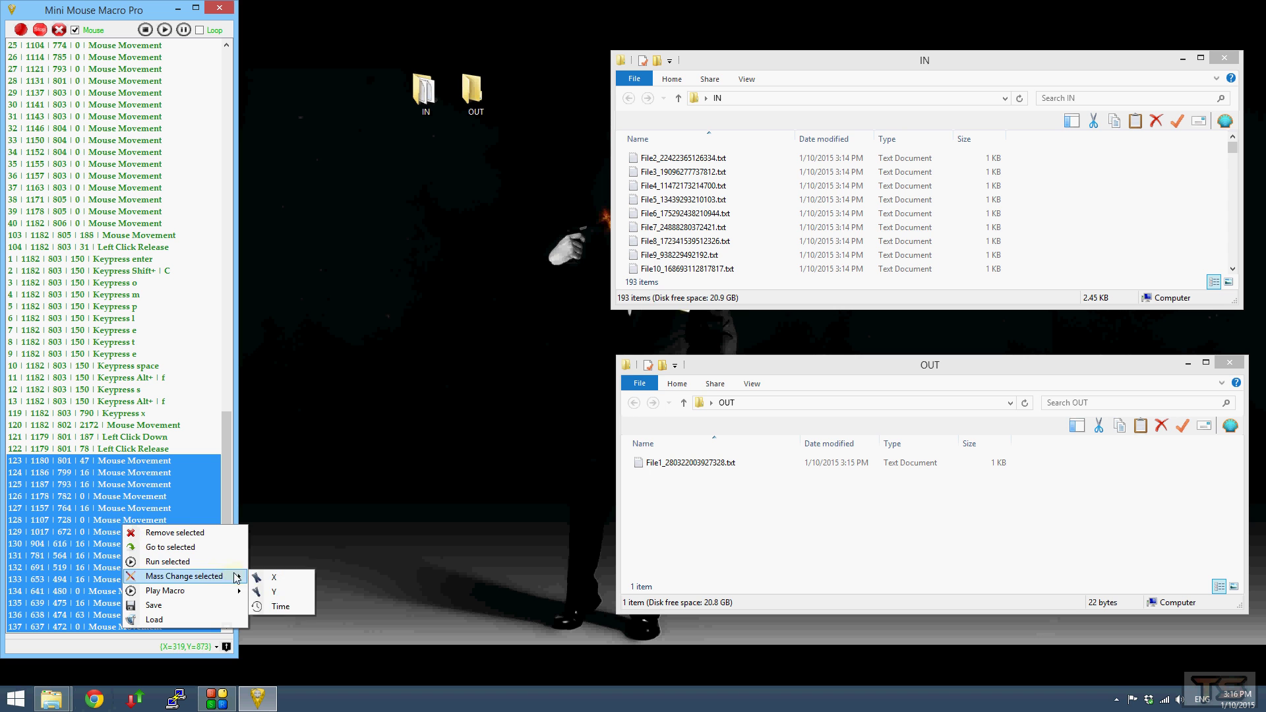
left_click(282, 605)
type("0")
key("Return")
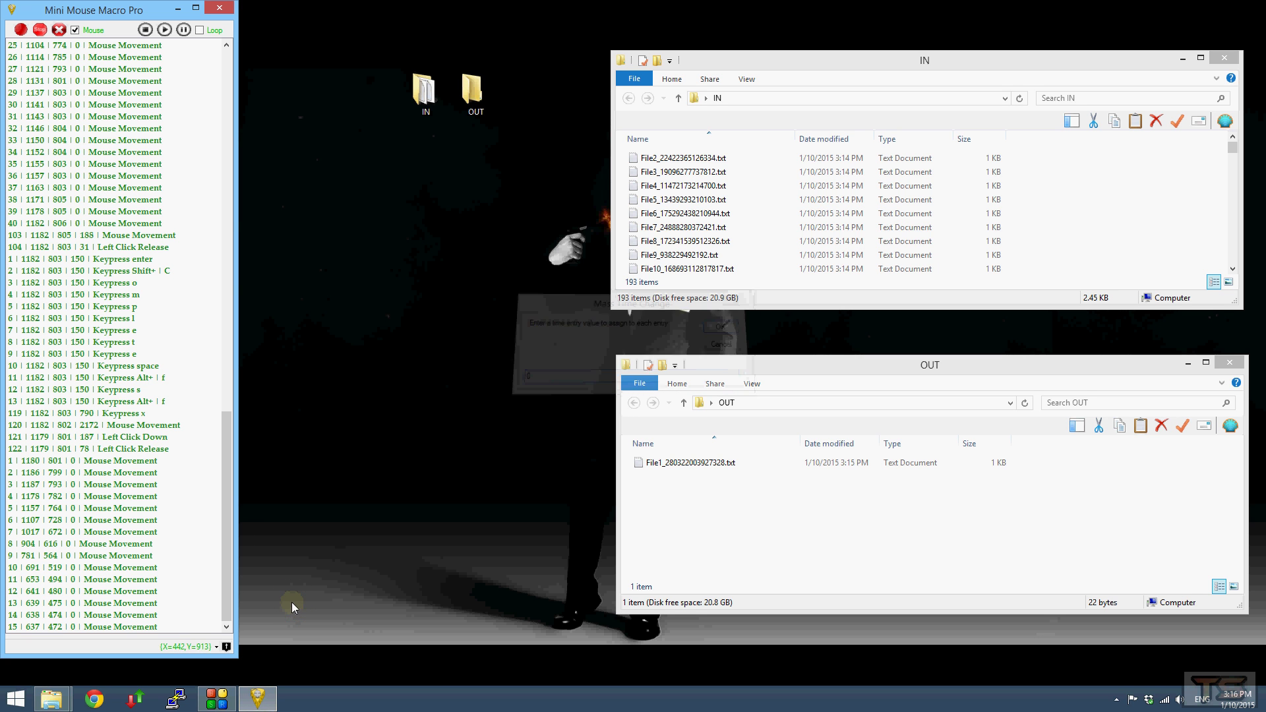
right_click(161, 114)
left_click(296, 168)
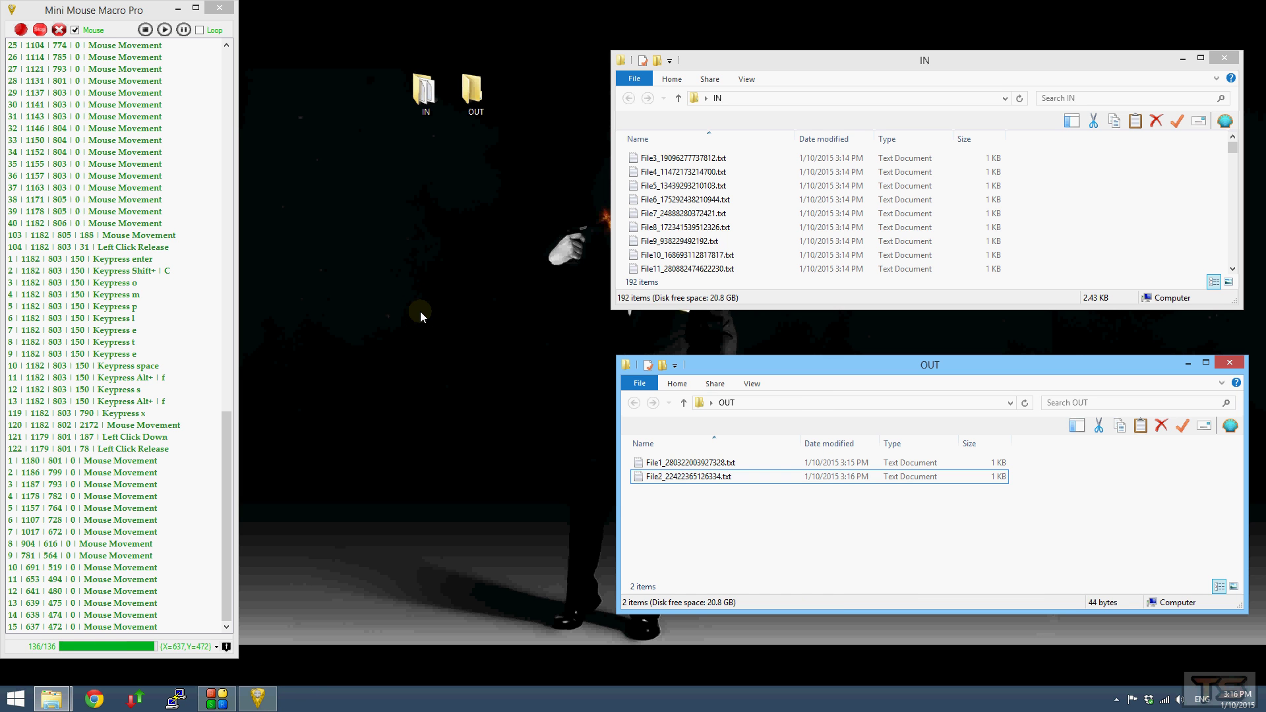
left_click_drag(224, 503, 227, 110)
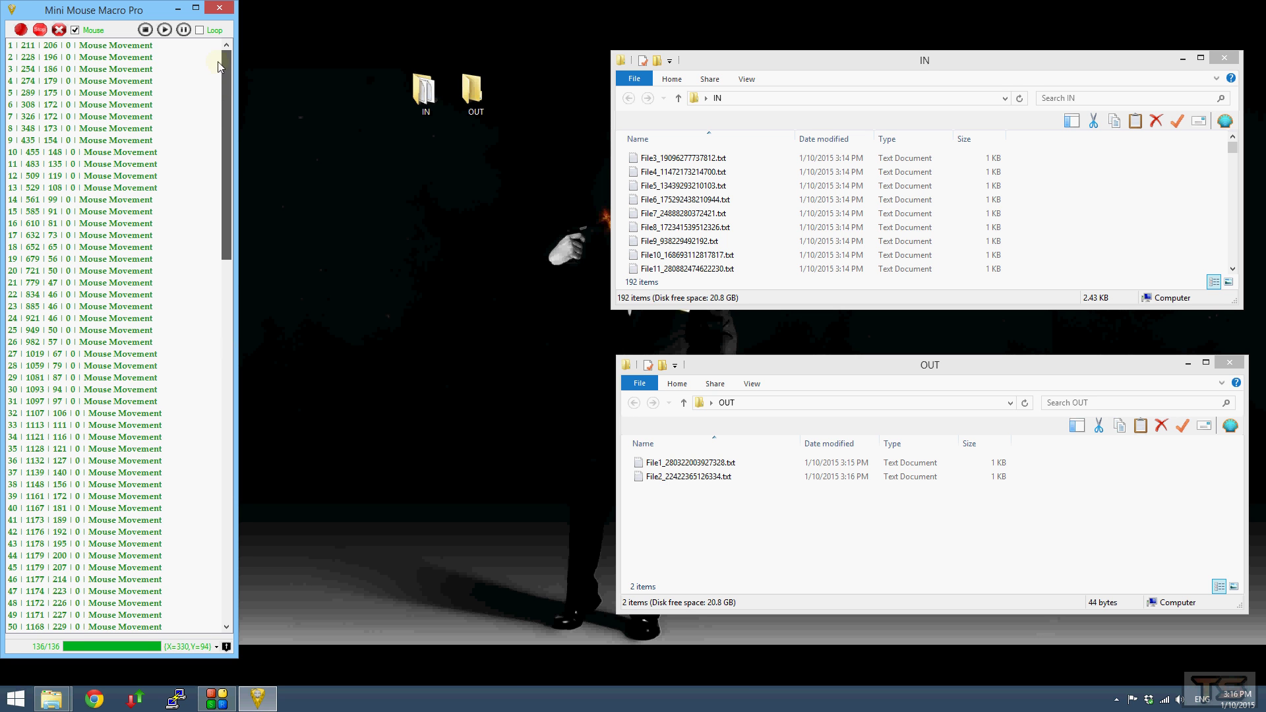
Save the macro to the Desktop as 'In to Out'.
right_click(177, 82)
left_click(208, 146)
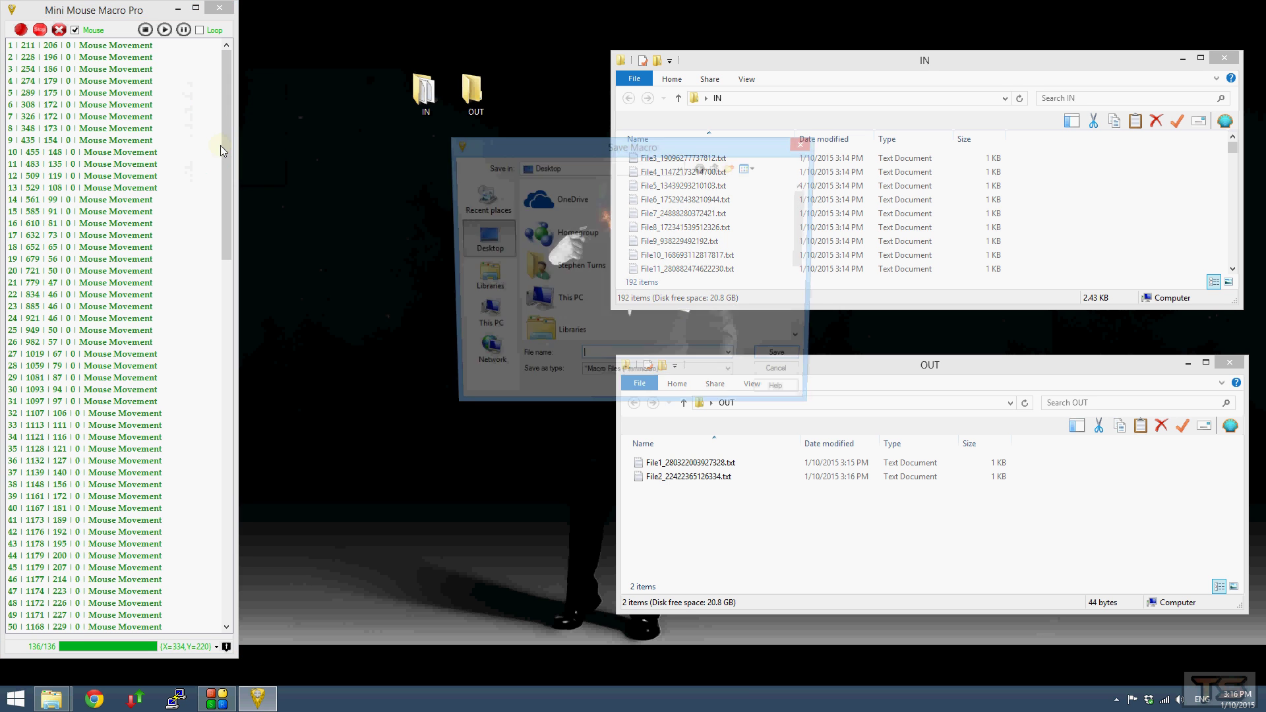
type("In to Ou")
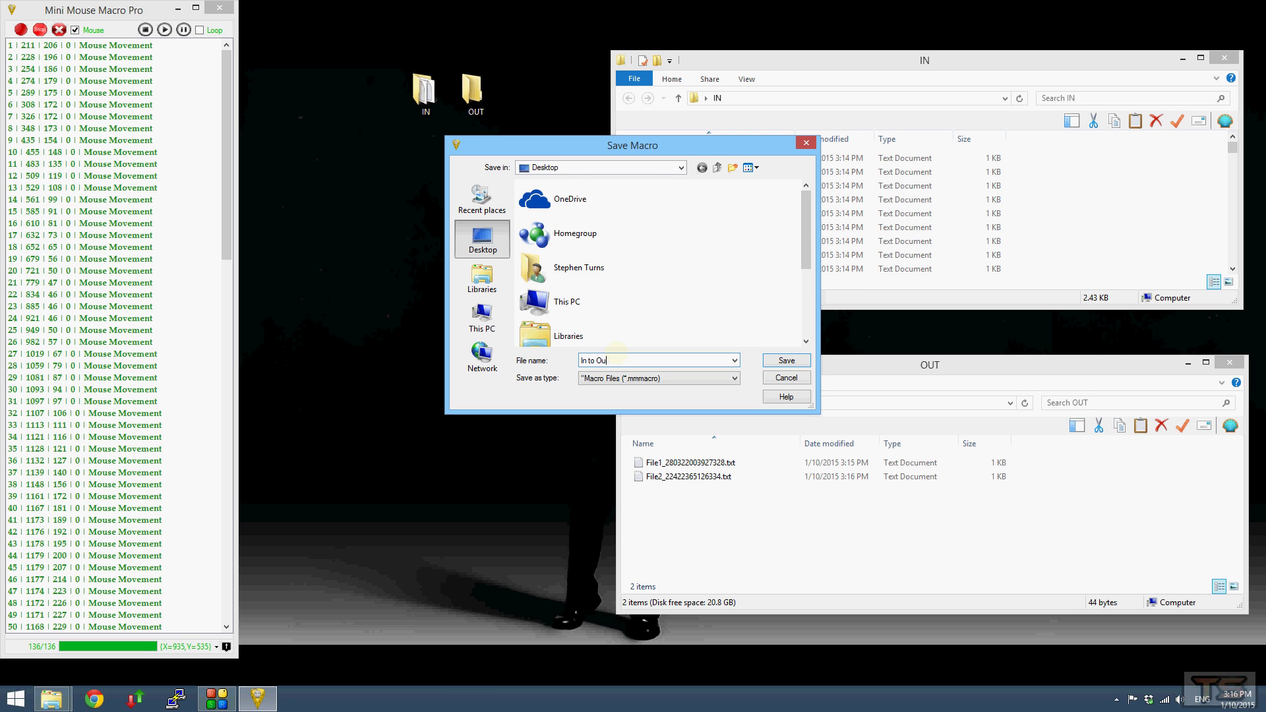
type("t")
key("Return")
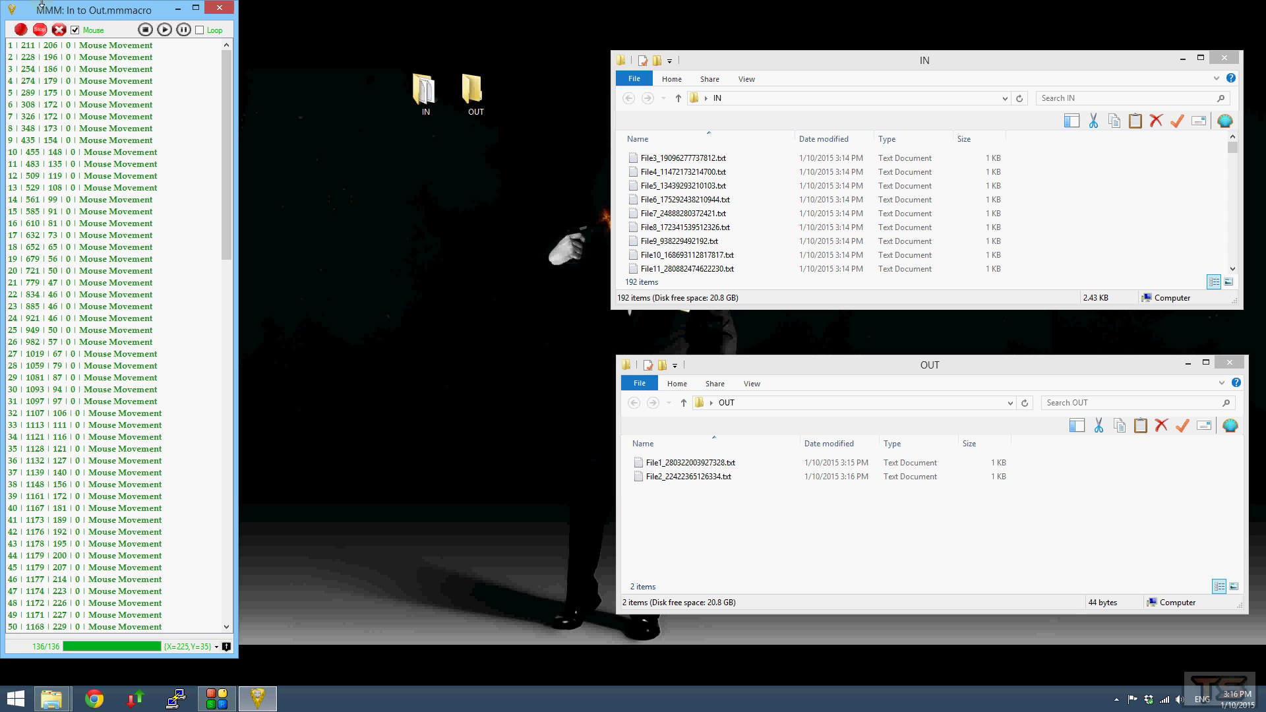
Close Mini Mouse Macro Pro and relaunch it from its desktop icon.
left_click(219, 9)
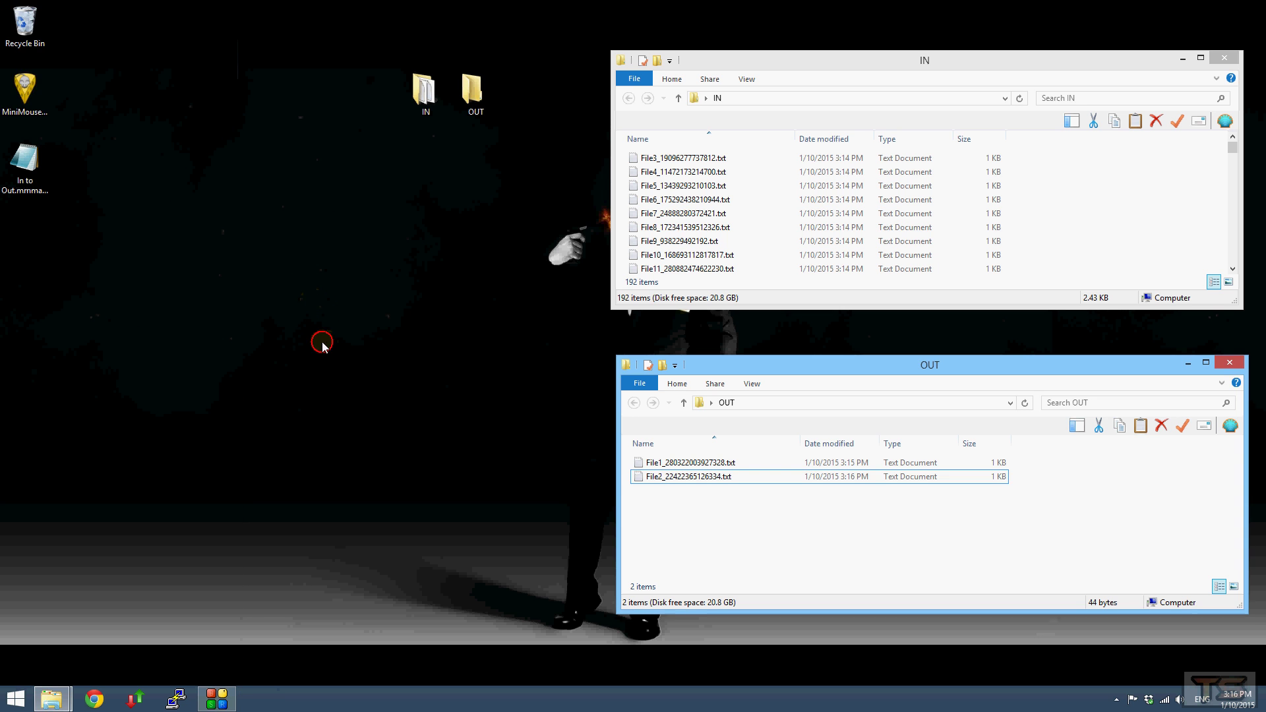
left_click(22, 87)
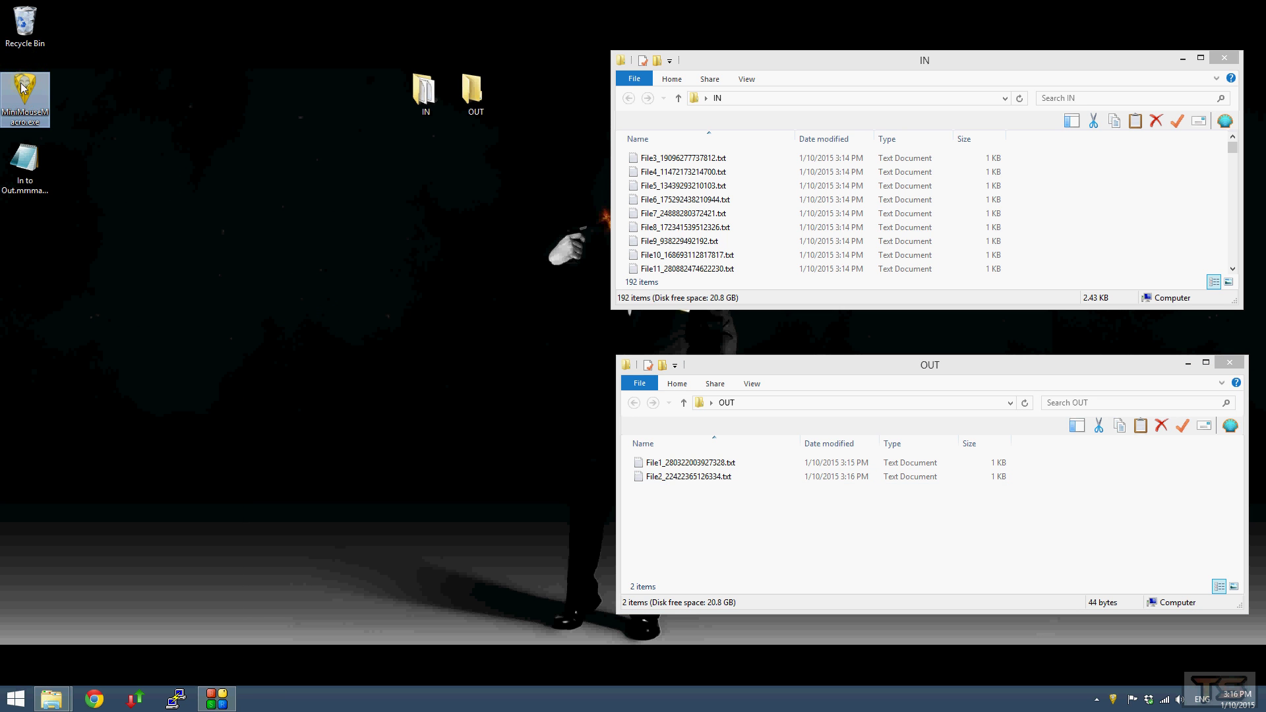
double_click(22, 87)
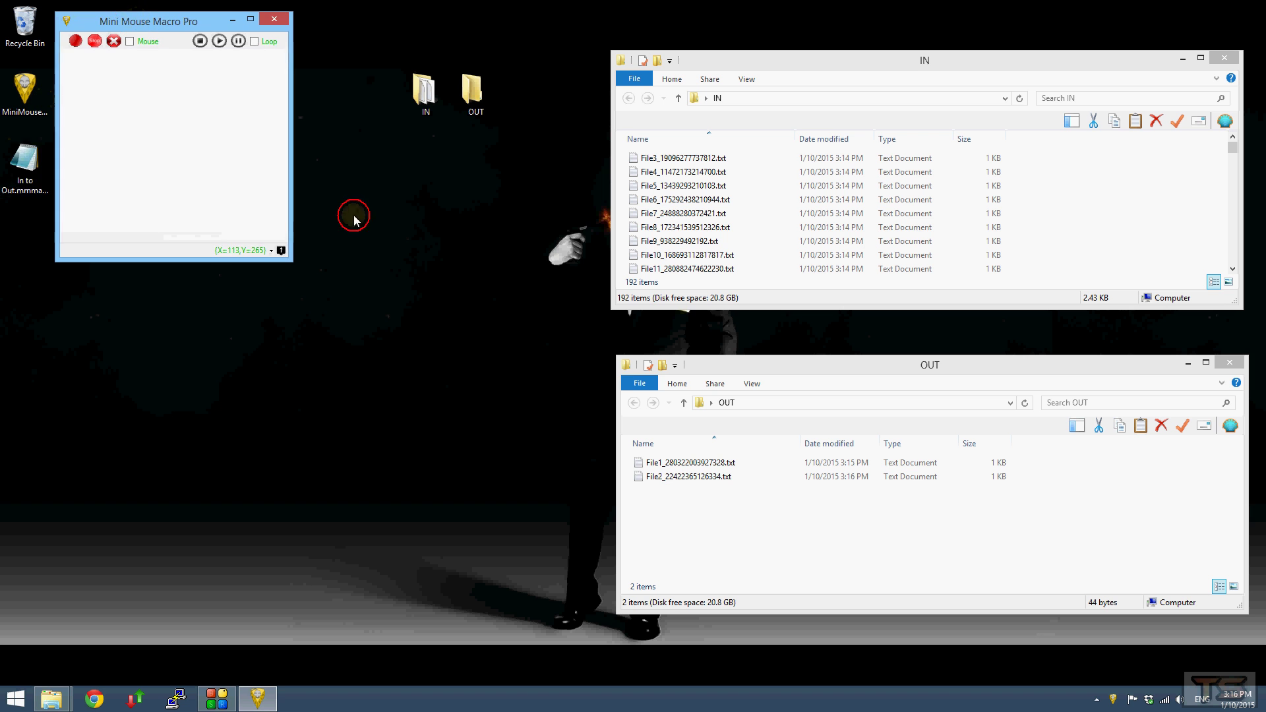
Preview In to Out.mmmacro in Notepad, close it, and drag it onto the enlarged window.
left_click_drag(354, 220, 374, 231)
double_click(374, 229)
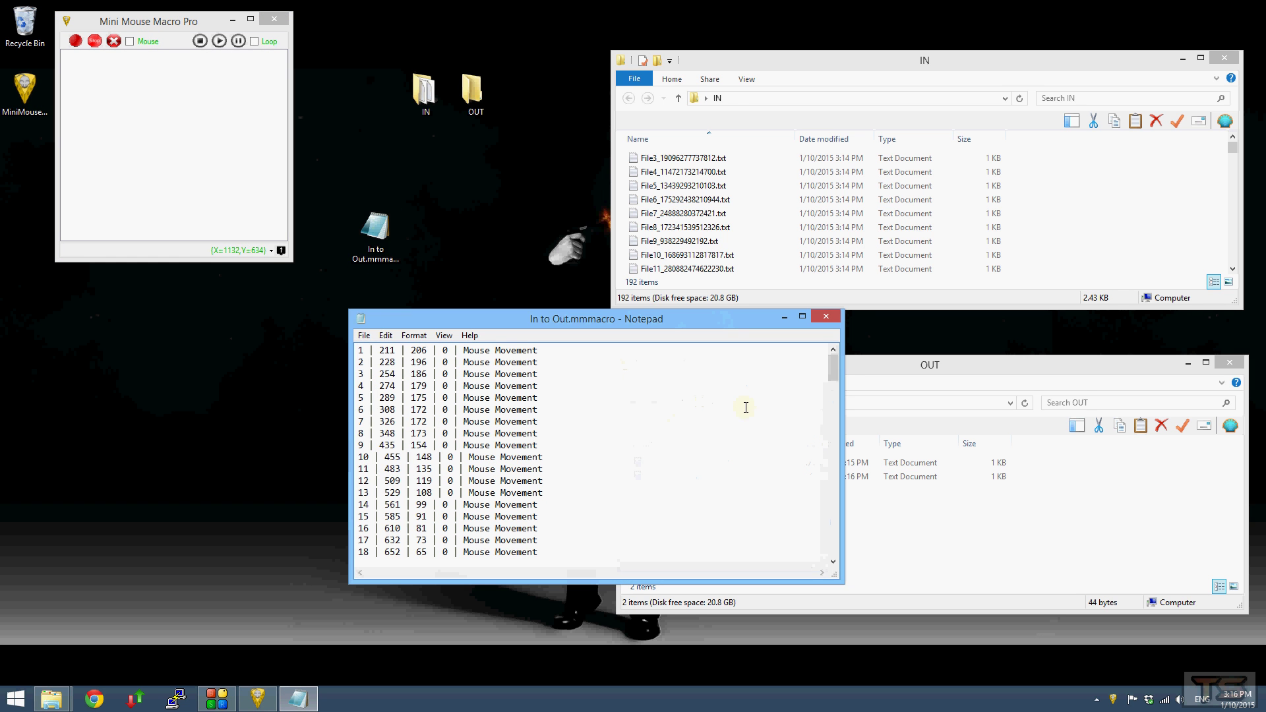
left_click_drag(832, 368, 833, 542)
left_click(227, 235)
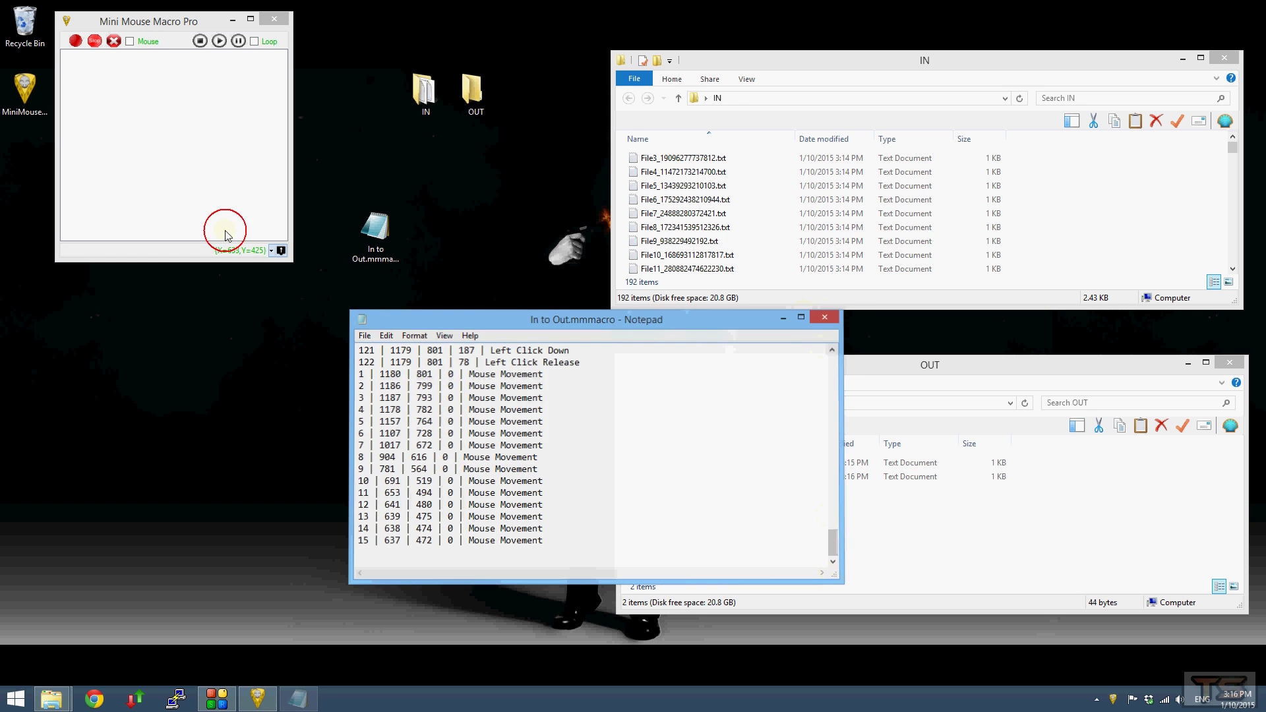
key("alt+F4")
double_click(149, 20)
left_click_drag(374, 238, 197, 190)
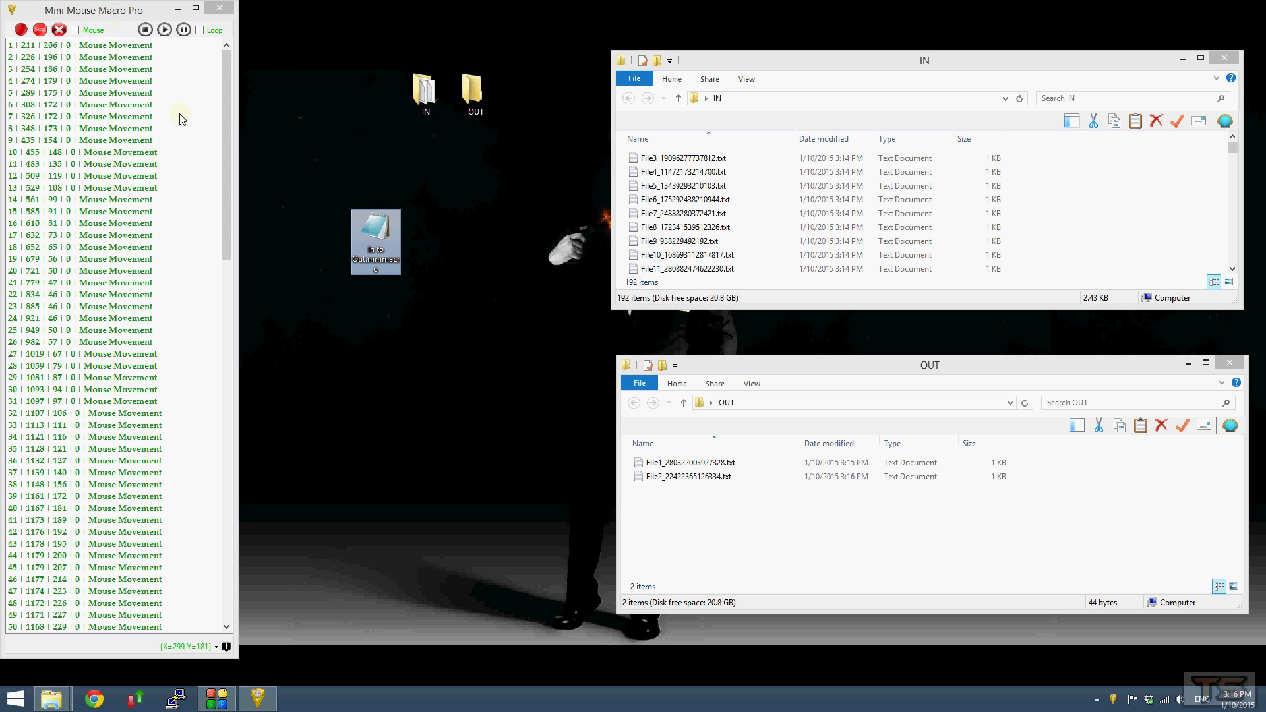
Set the Play Macro loop count to 2.
right_click(171, 72)
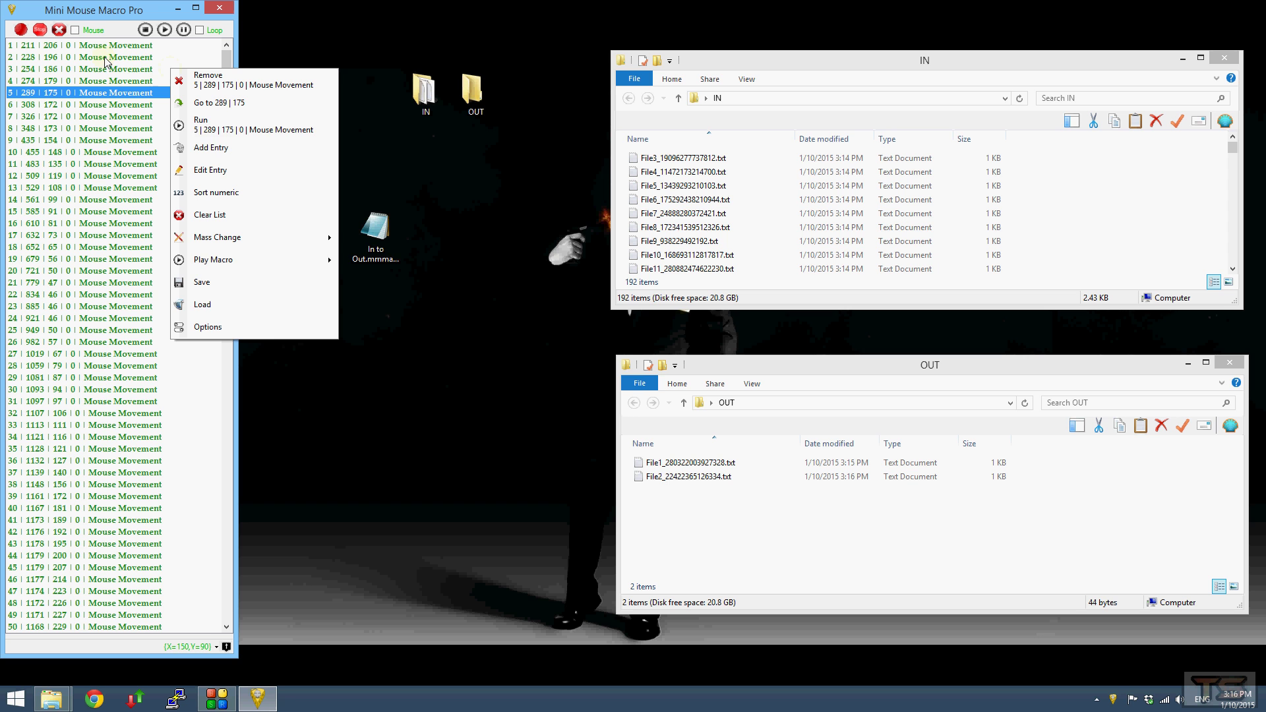
left_click(274, 259)
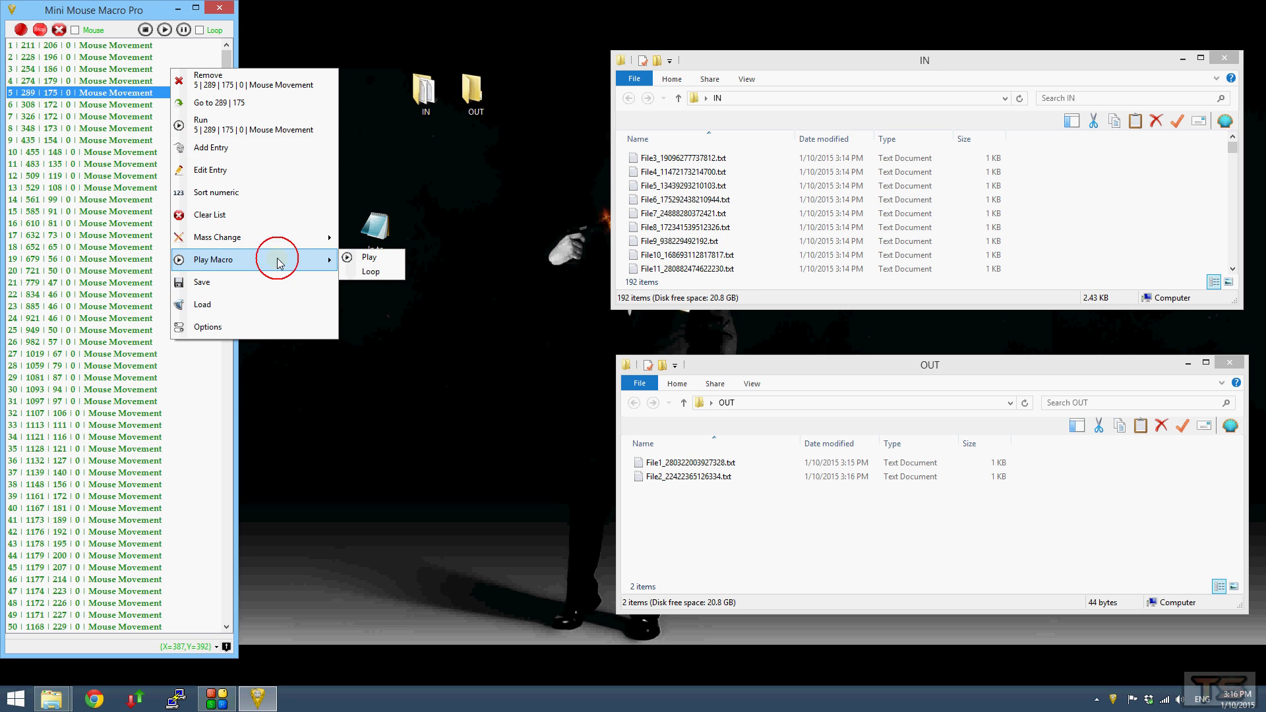
left_click(370, 271)
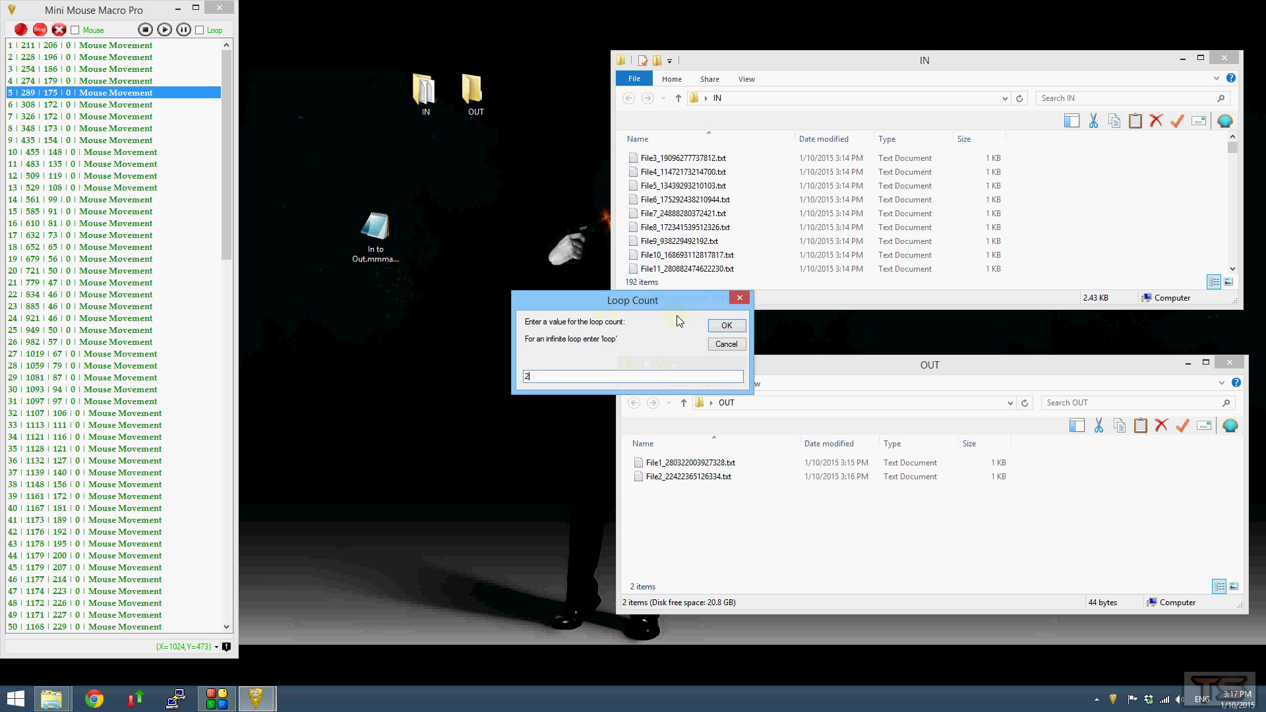
left_click(725, 325)
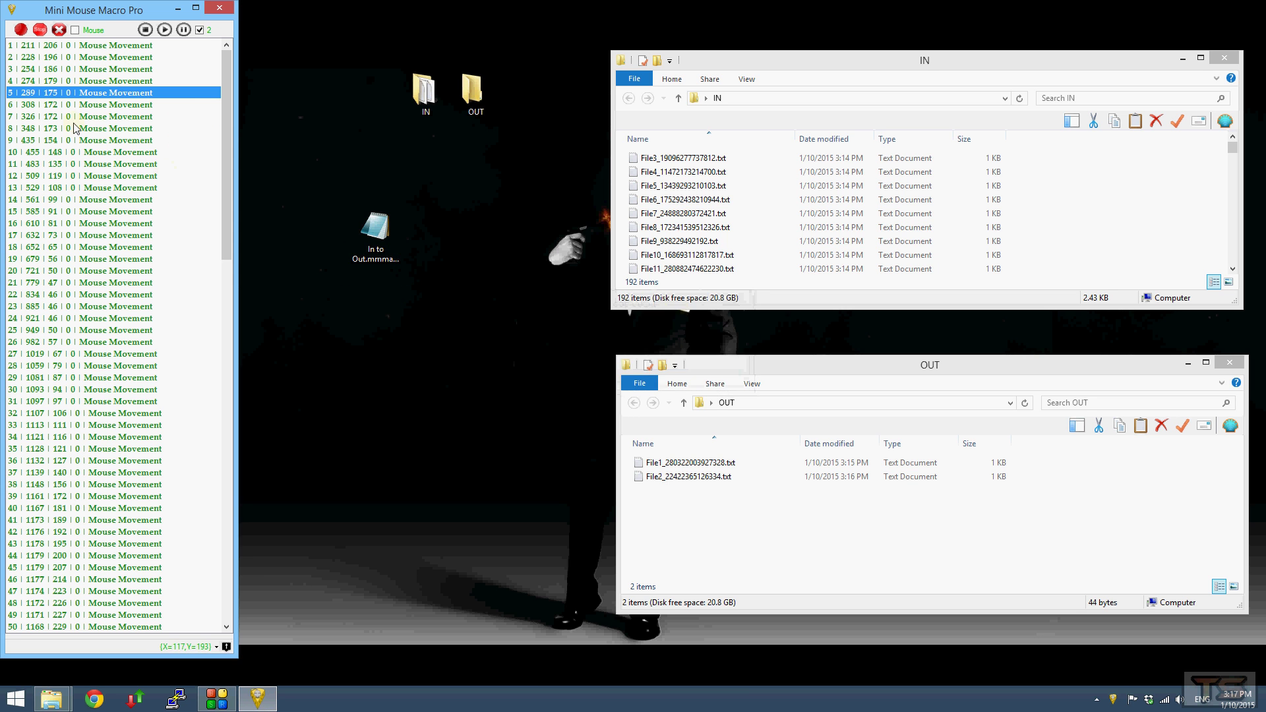
Start the looped In to Out macro from the list's Play Macro menu.
right_click(198, 121)
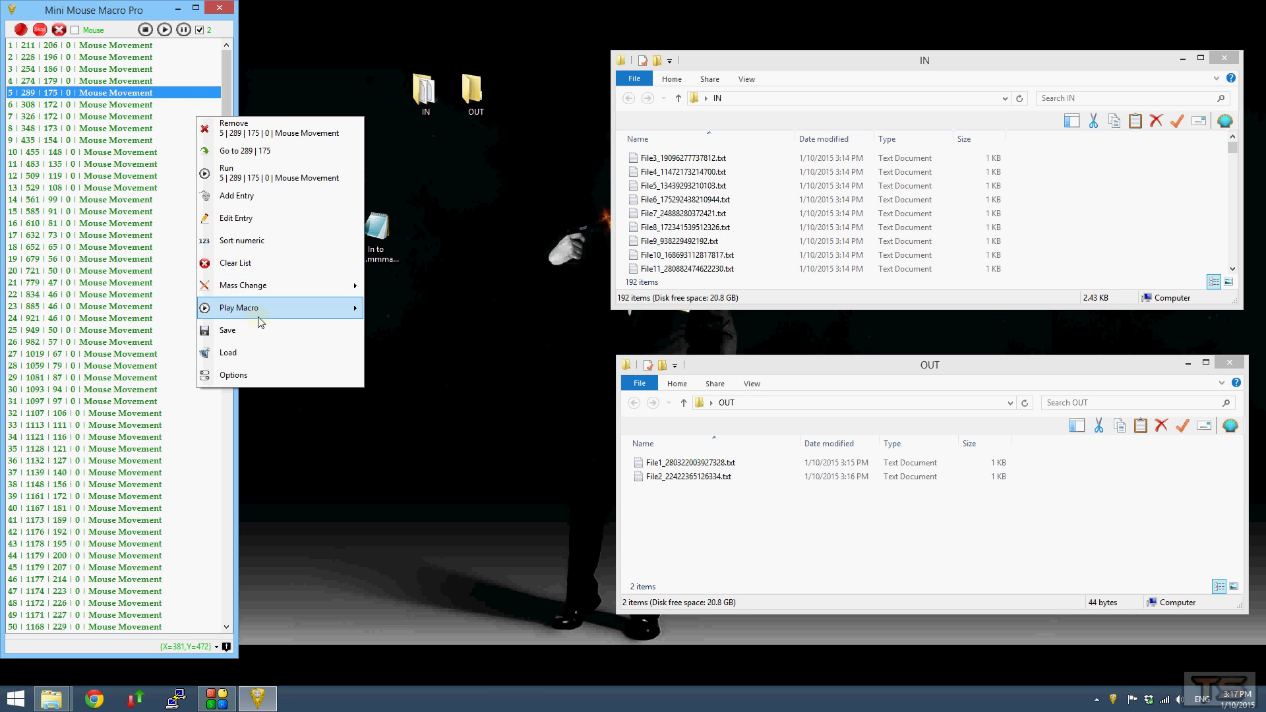
left_click(398, 306)
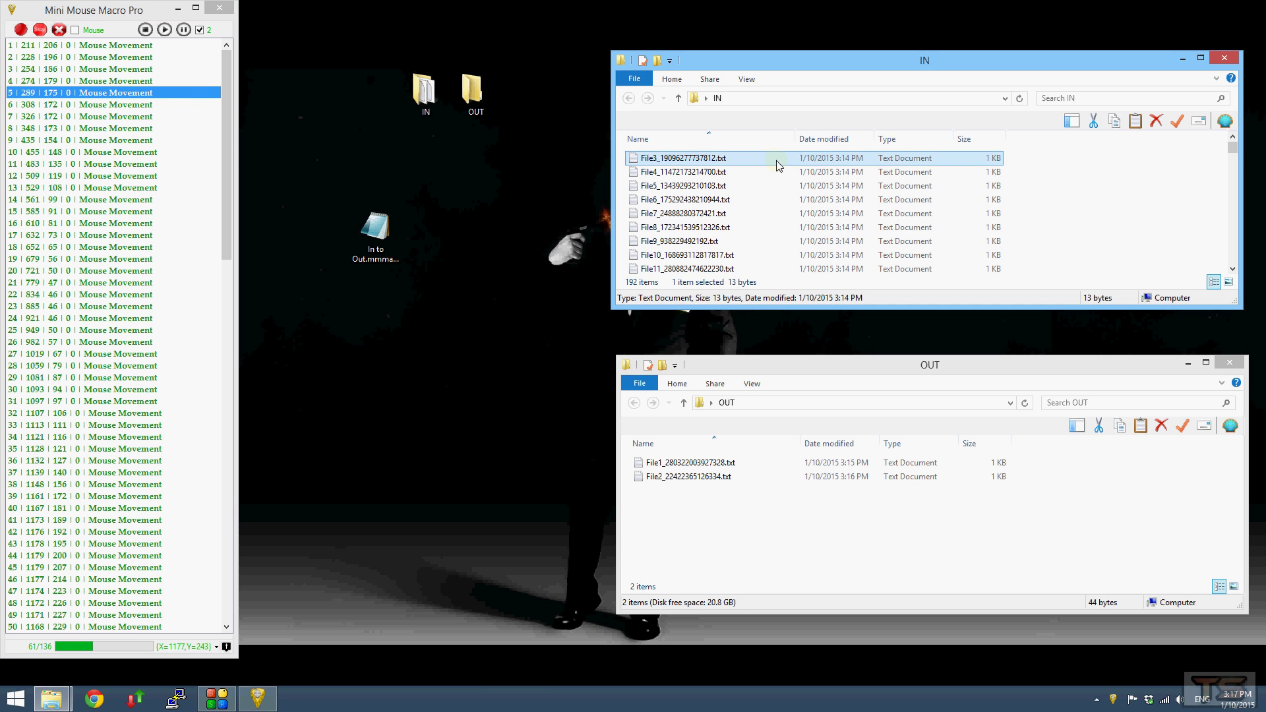